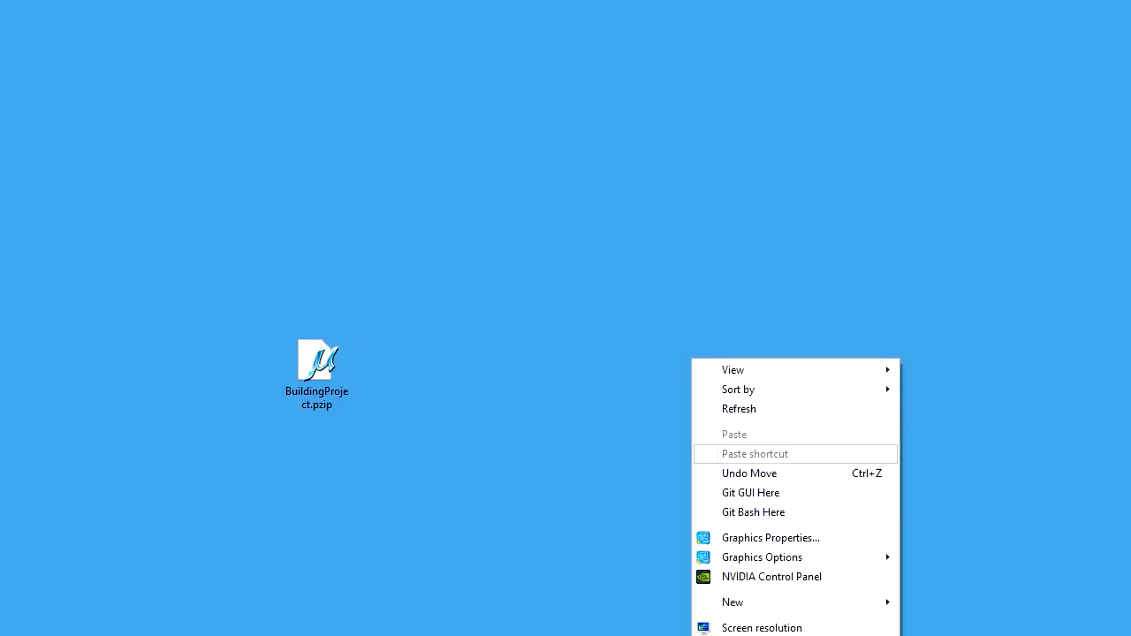
Create a BuildingProject folder on the desktop and set it as the package's extraction directory
mouse_move(760, 601)
click(940, 285)
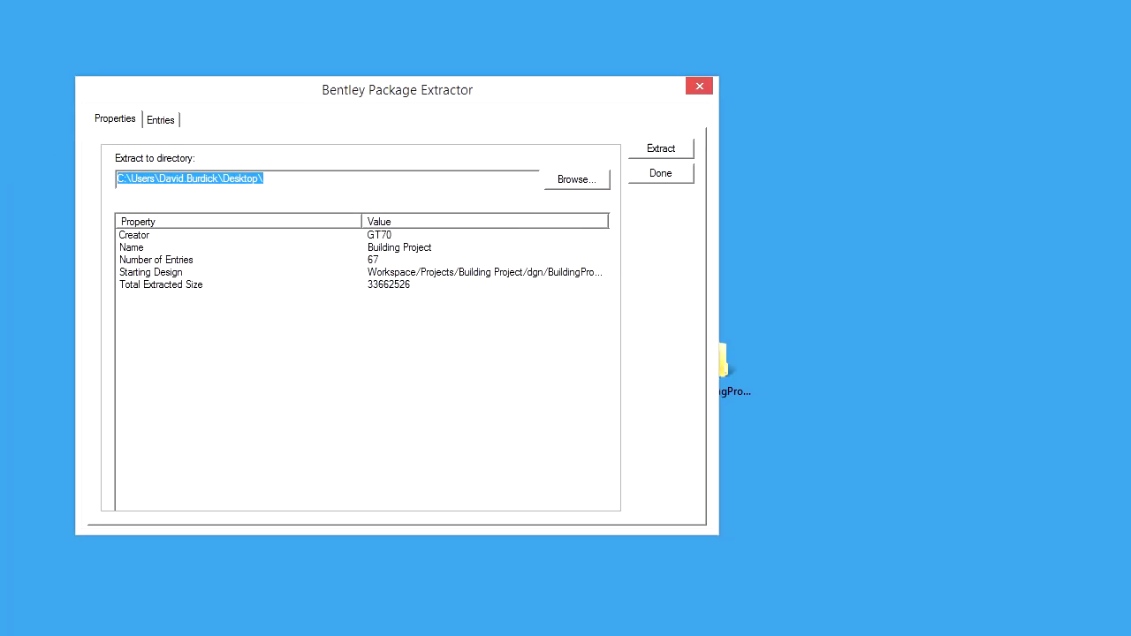
key(Tab)
key(Return)
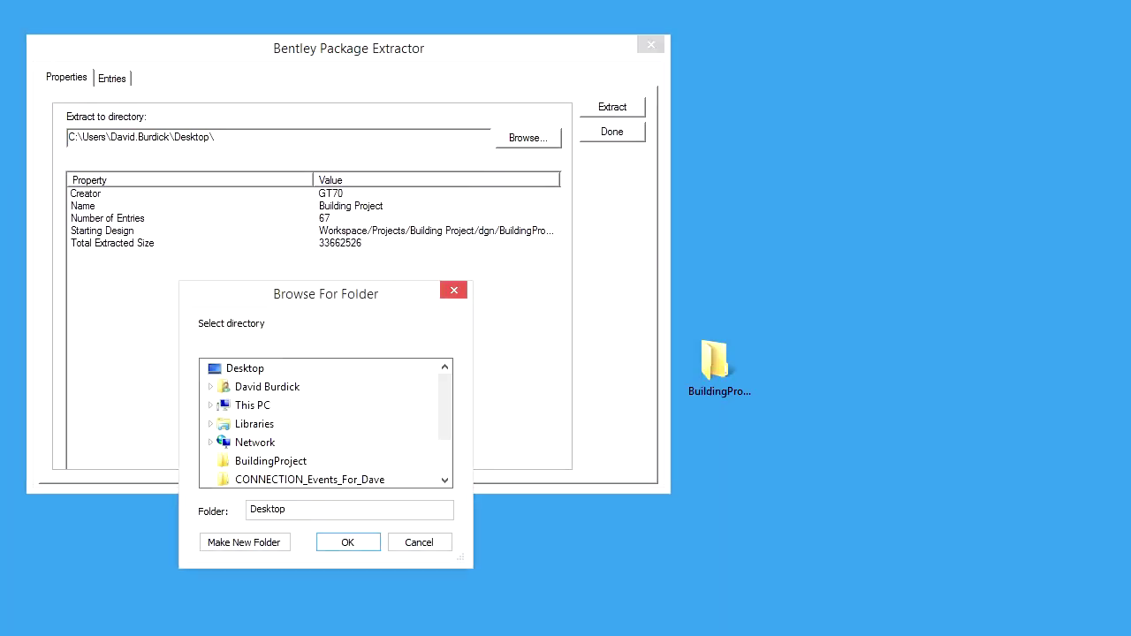
scroll(265, 424, down, 2)
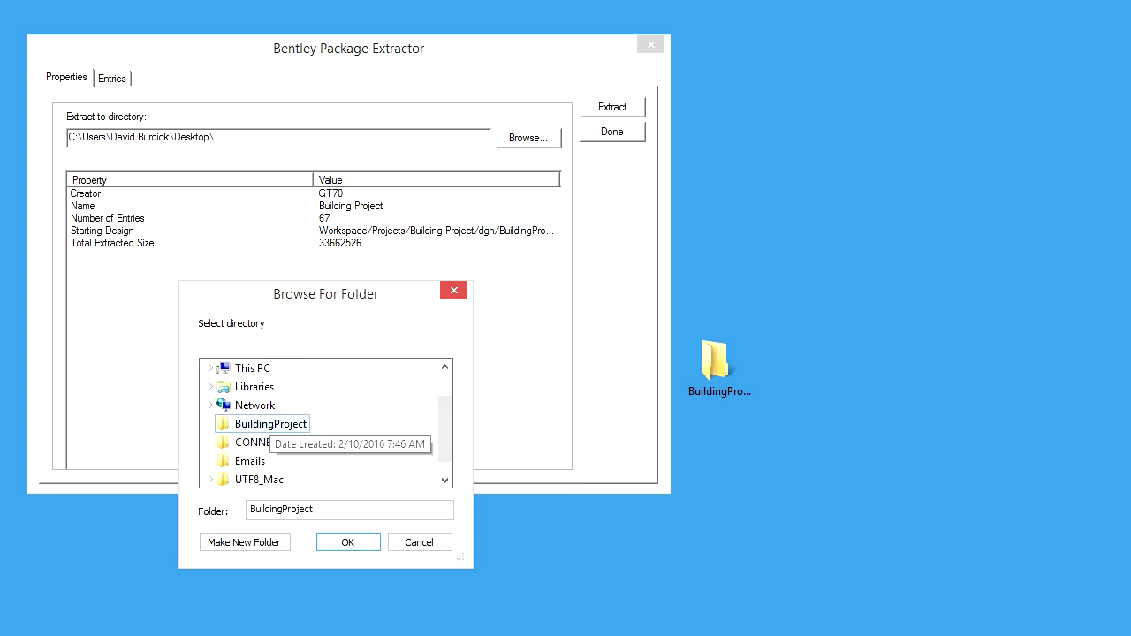
click(270, 424)
click(347, 541)
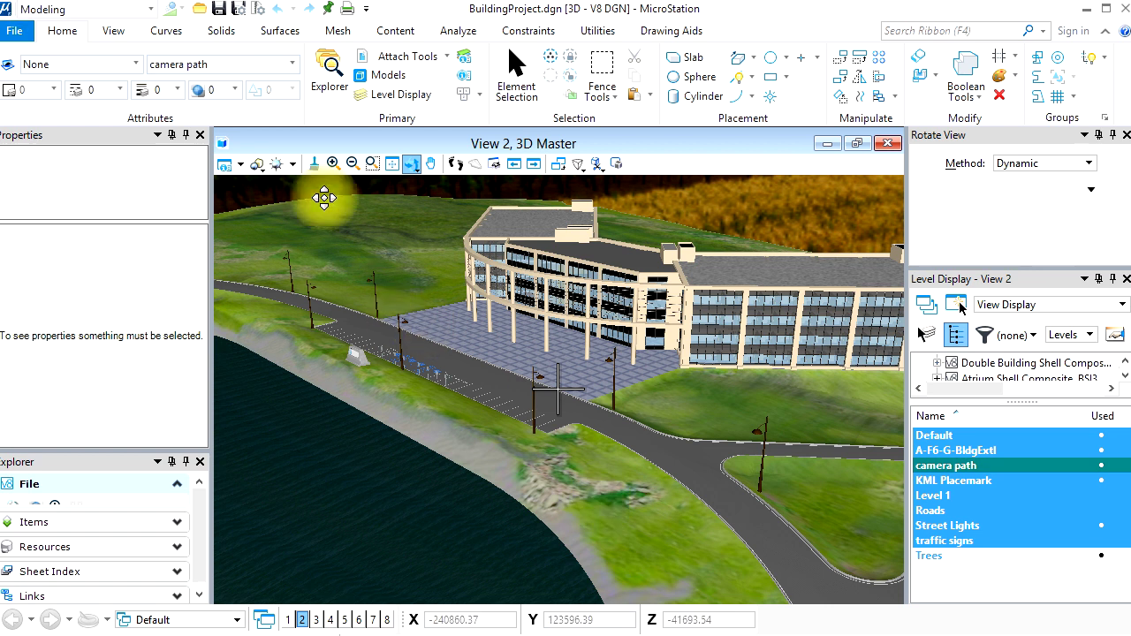
Switch MicroStation to the Visualization workflow and export the building model to LumenRT
click(151, 11)
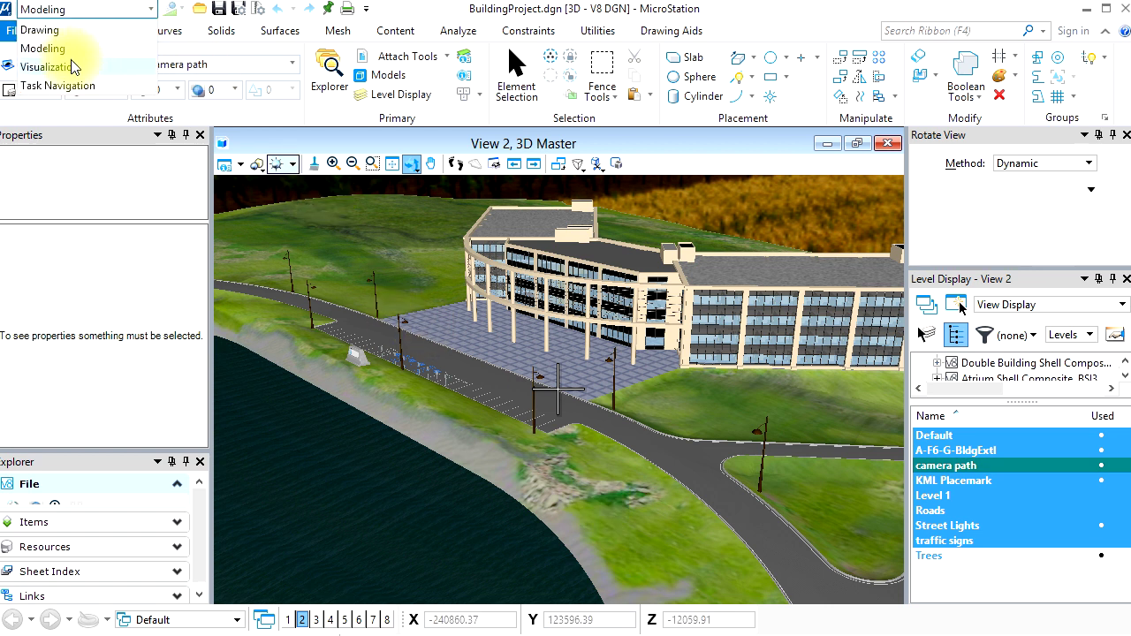
click(48, 67)
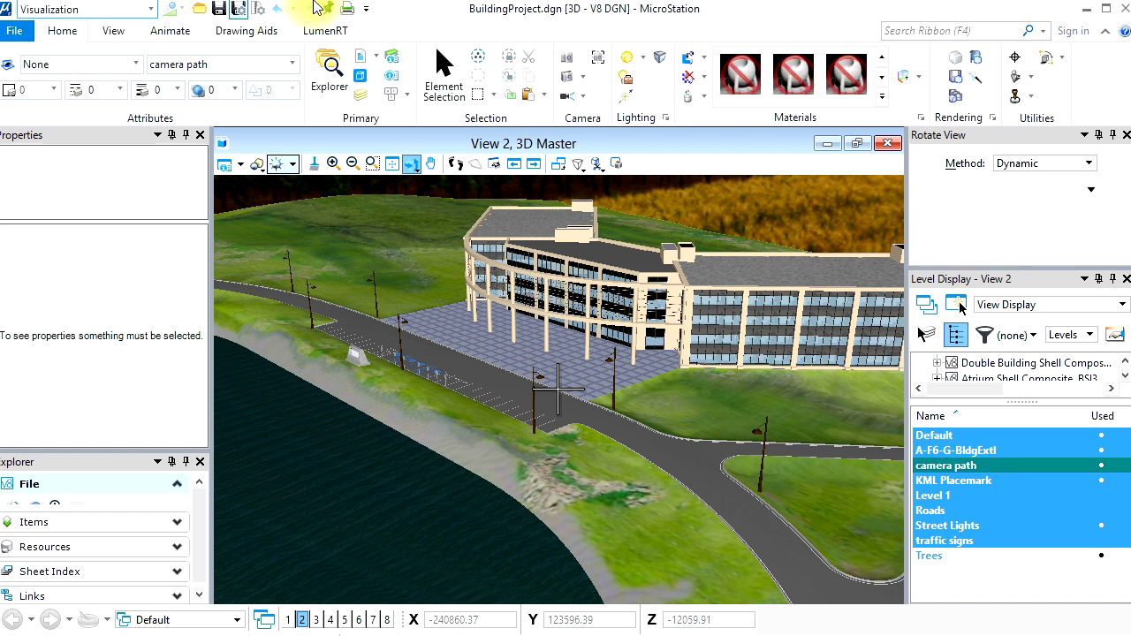
click(327, 32)
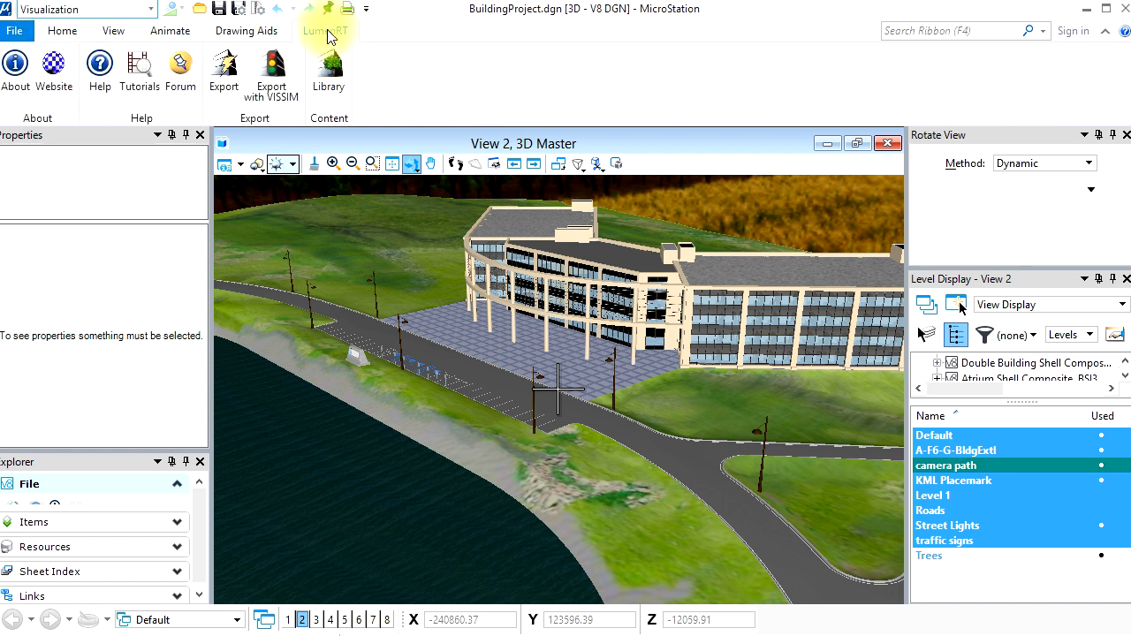
click(223, 78)
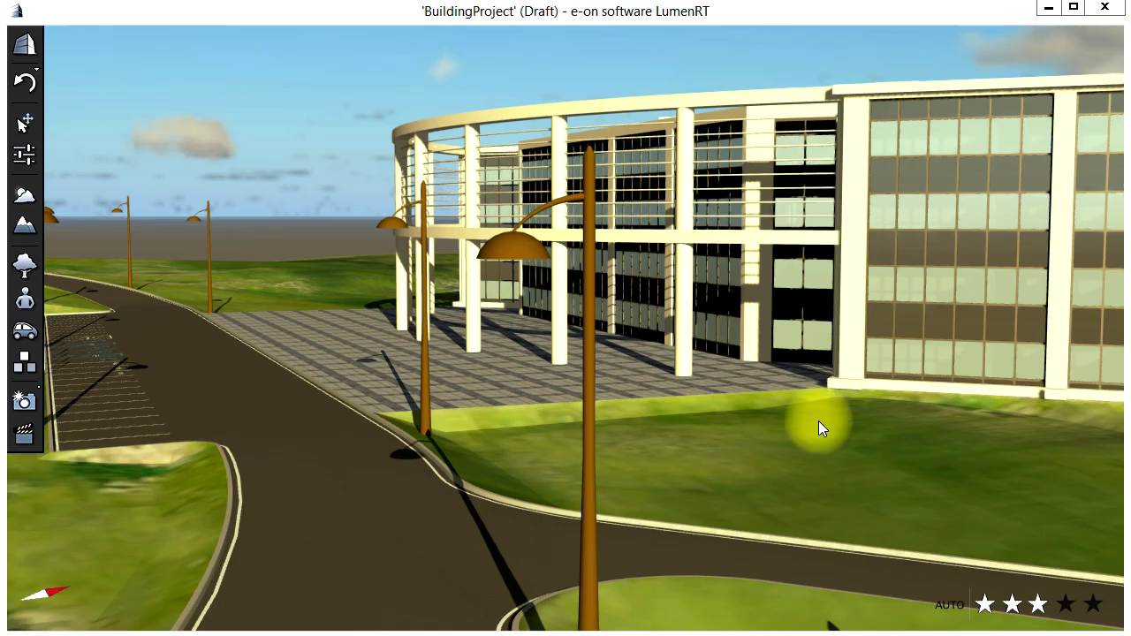
Set the scene's time of day to 3:51 PM
drag(717, 310, 318, 59)
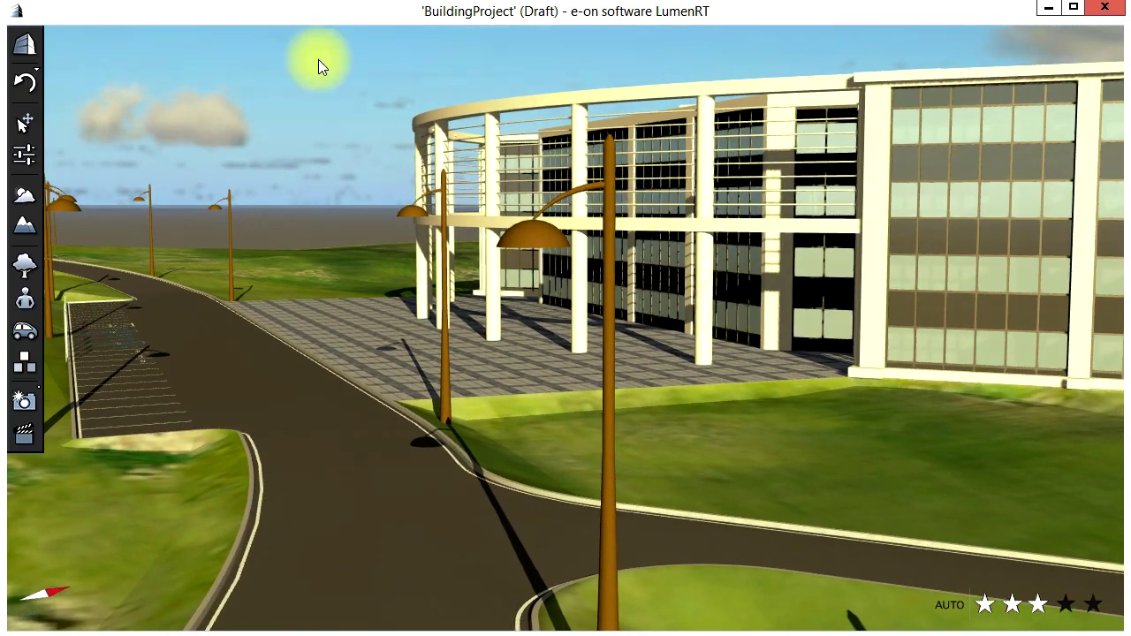
click(22, 202)
drag(111, 148, 140, 154)
click(25, 196)
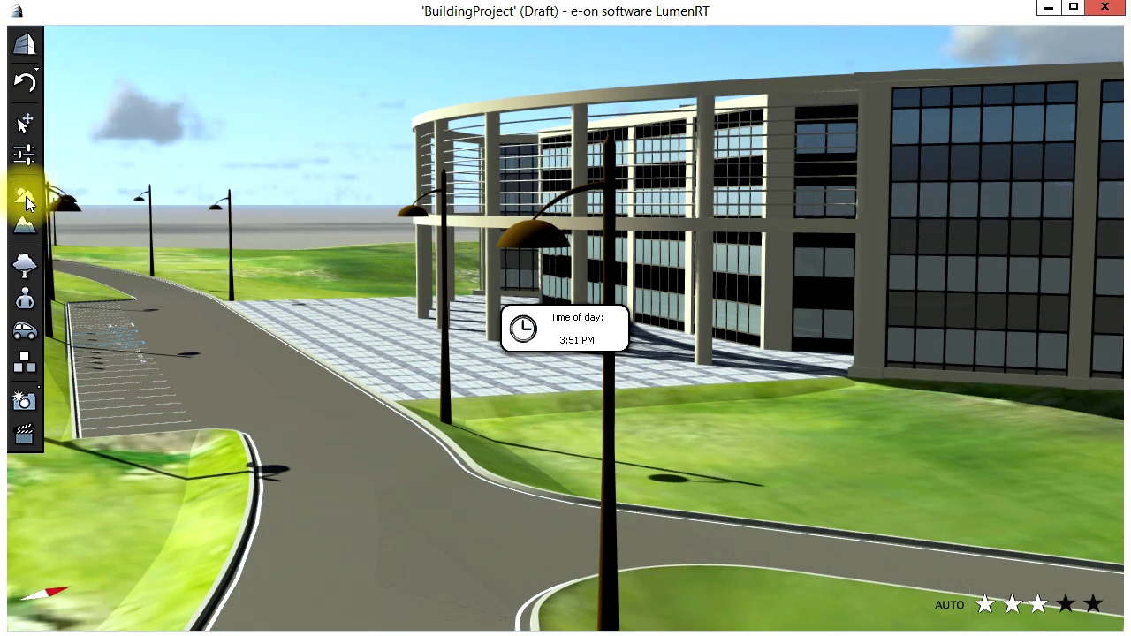
Replace the scene's surrounding terrain with the Mountains preset
click(24, 226)
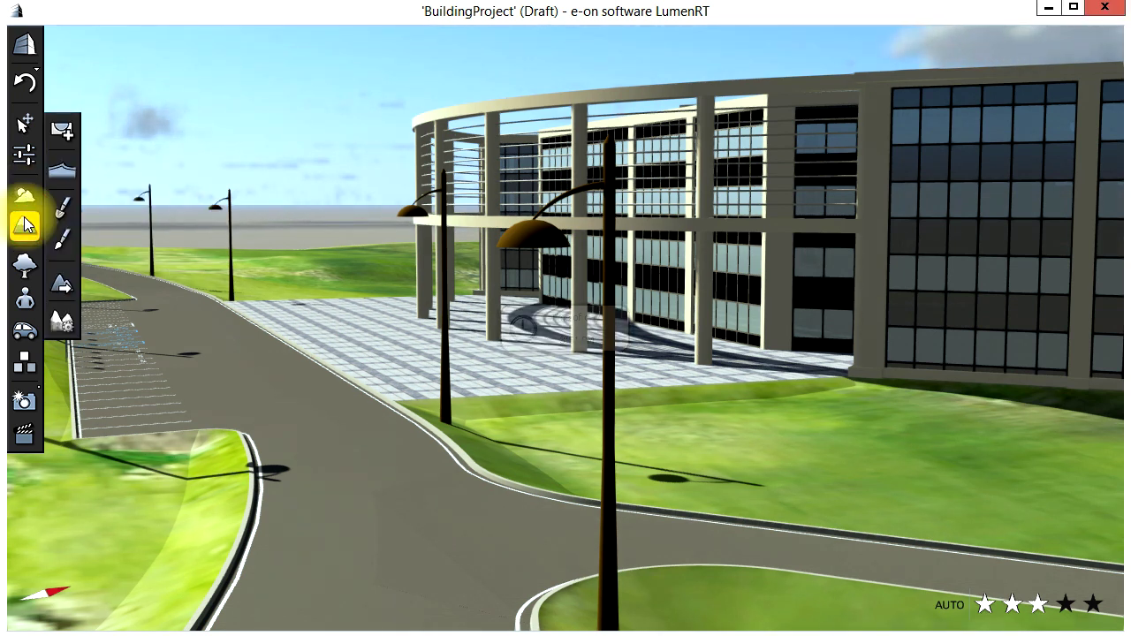
click(62, 282)
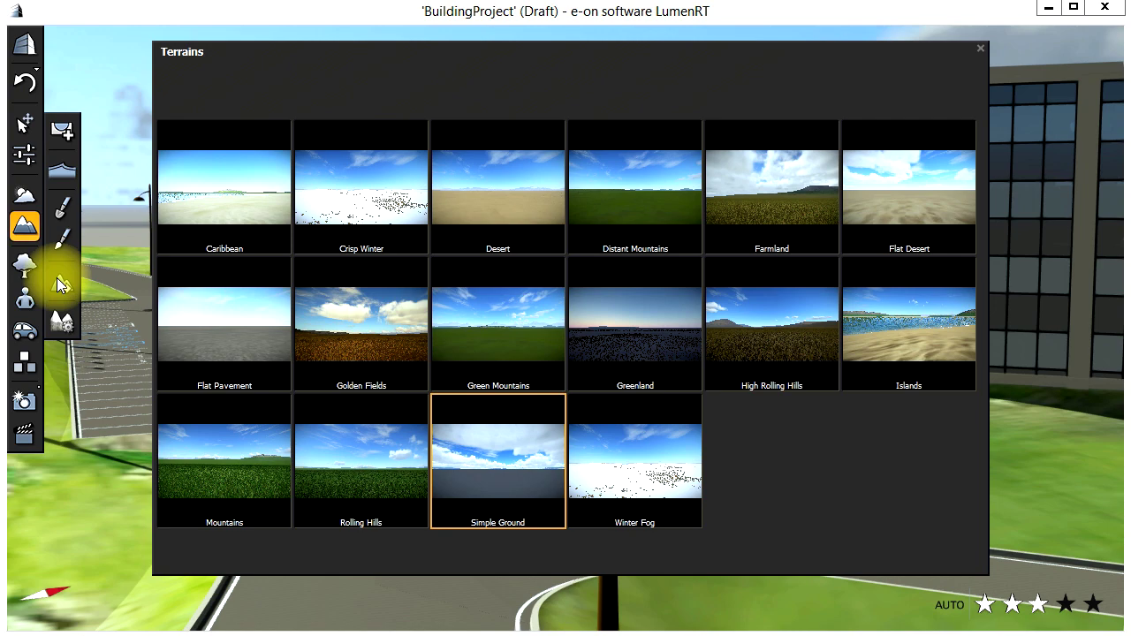
click(255, 461)
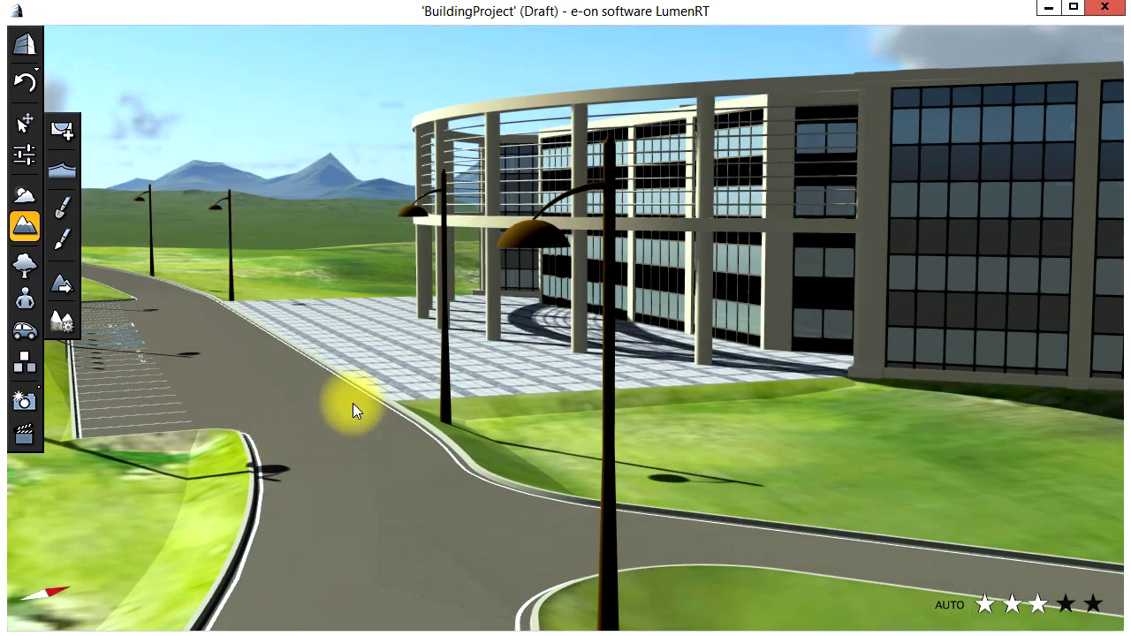
Clear the character brush selection and select all 18 standing characters on the first library page for use on the plaza
drag(353, 408, 393, 394)
scroll(365, 404, down, 5)
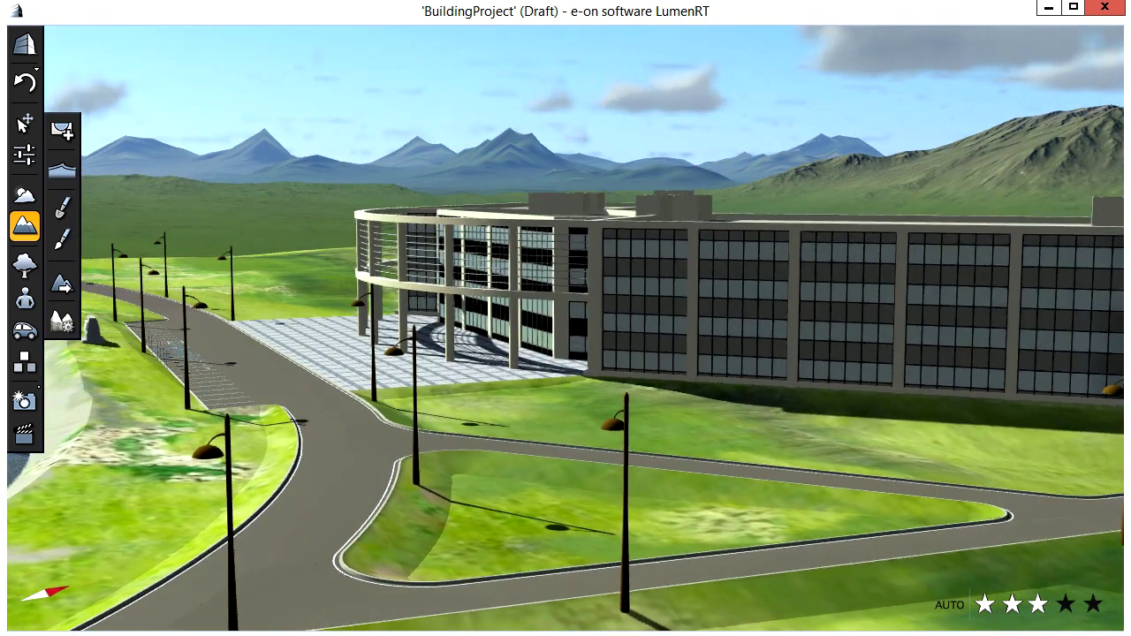
double_click(367, 402)
click(24, 300)
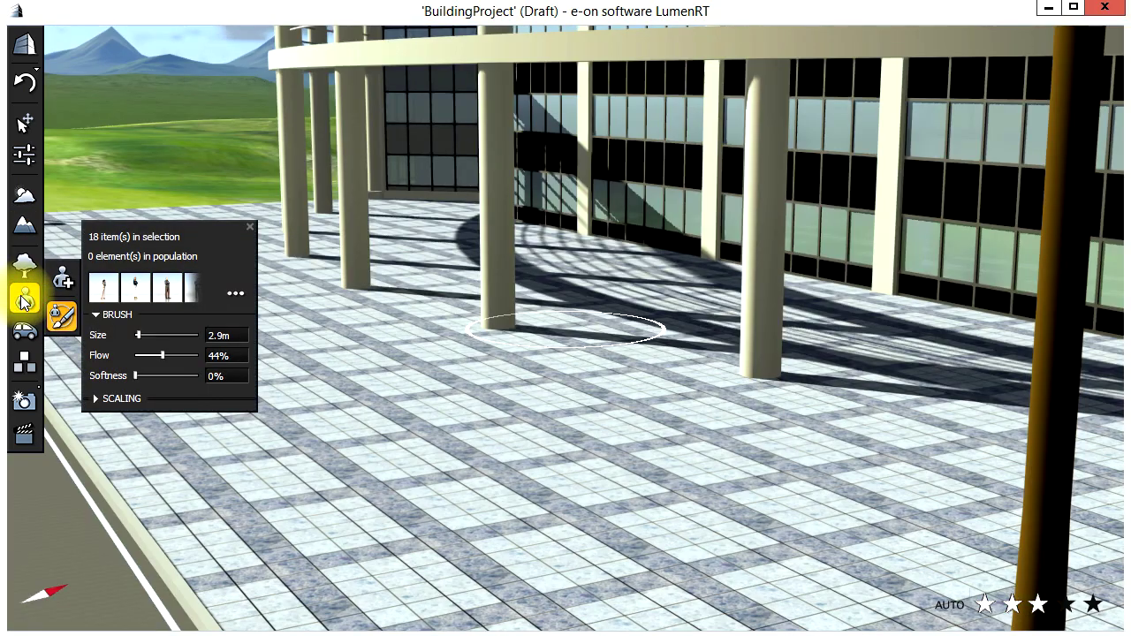
click(190, 341)
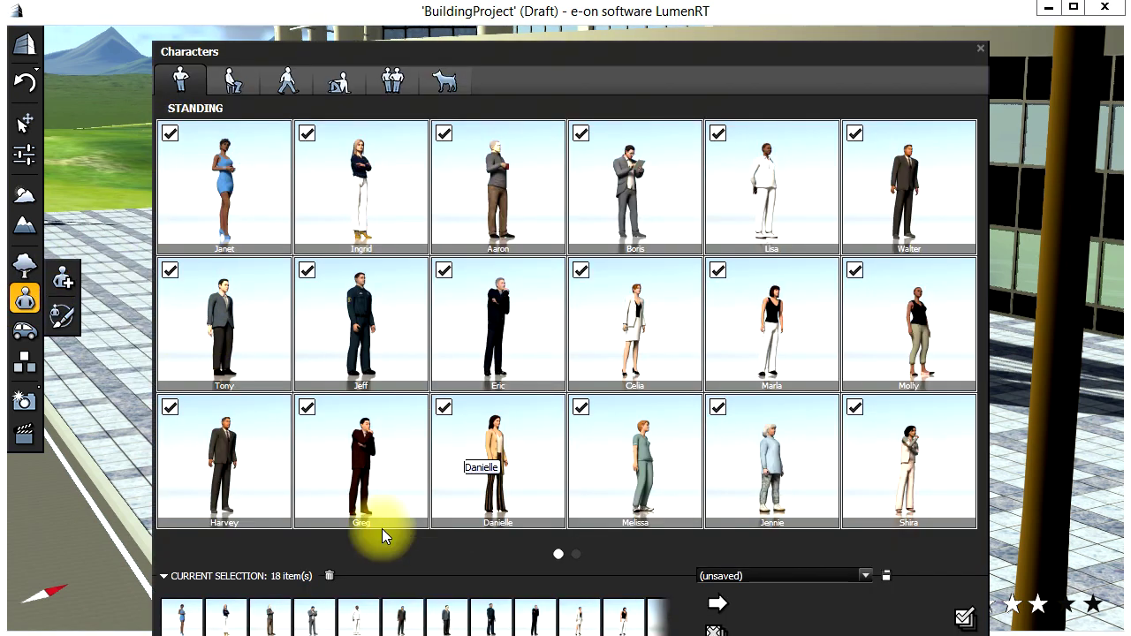
click(328, 575)
click(169, 136)
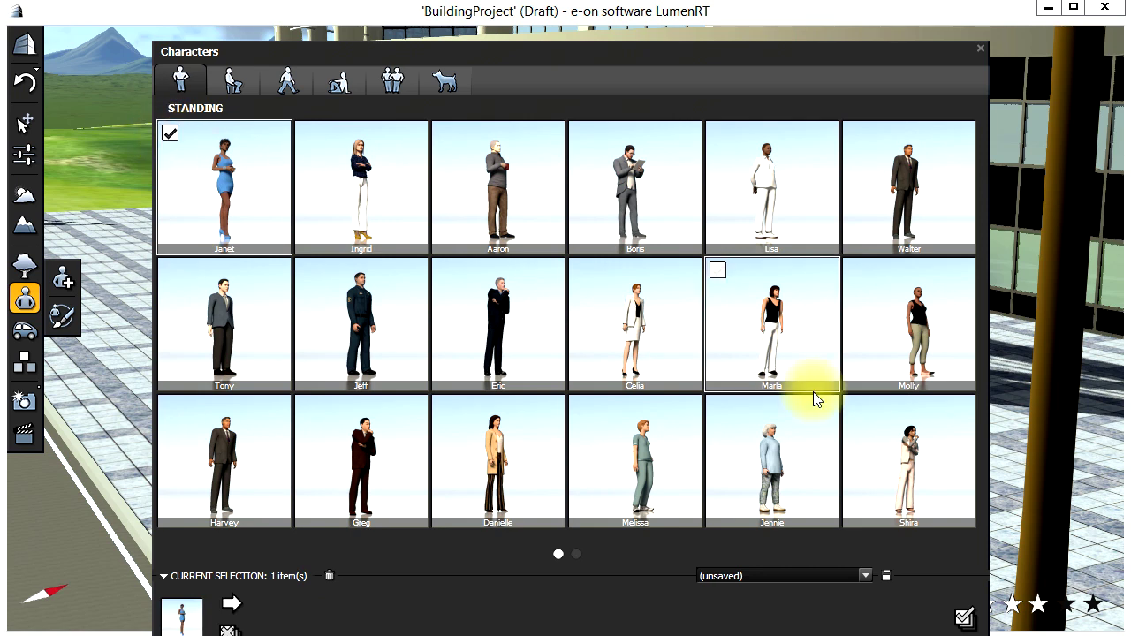
shift+click(853, 408)
Place individual standing characters from the selection in a loose group on the plaza in front of the columns
click(62, 279)
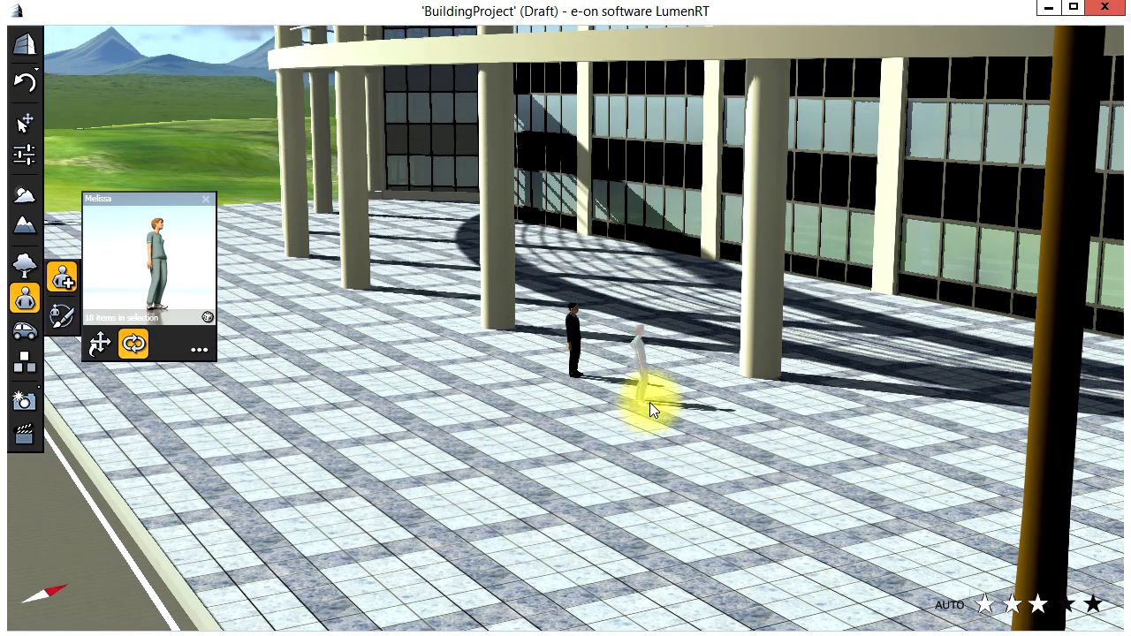
click(720, 438)
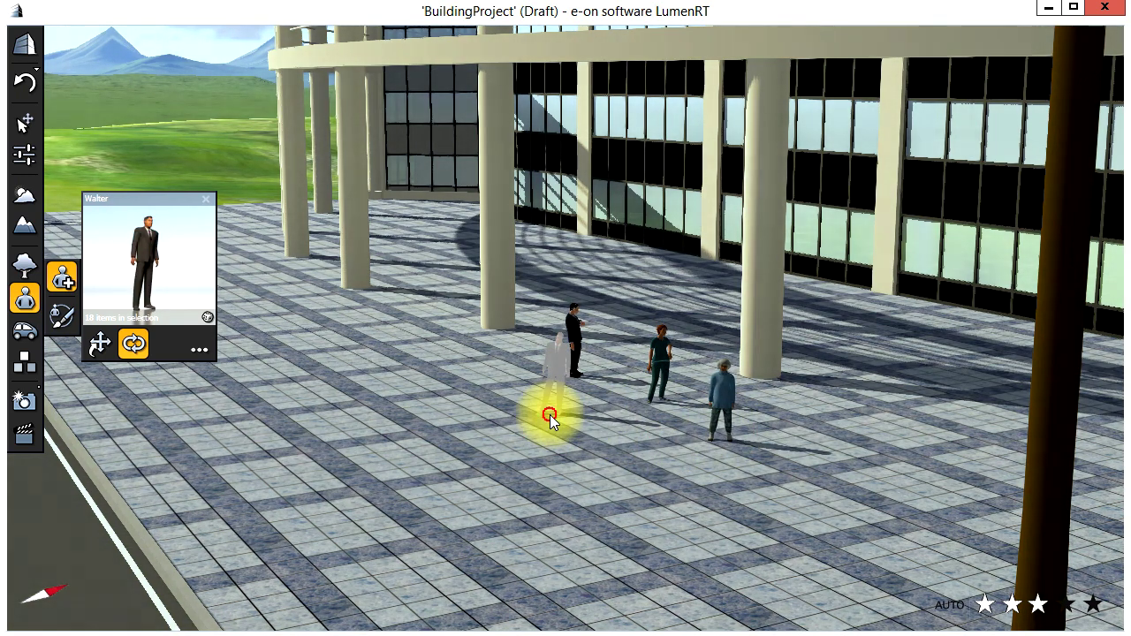
click(549, 415)
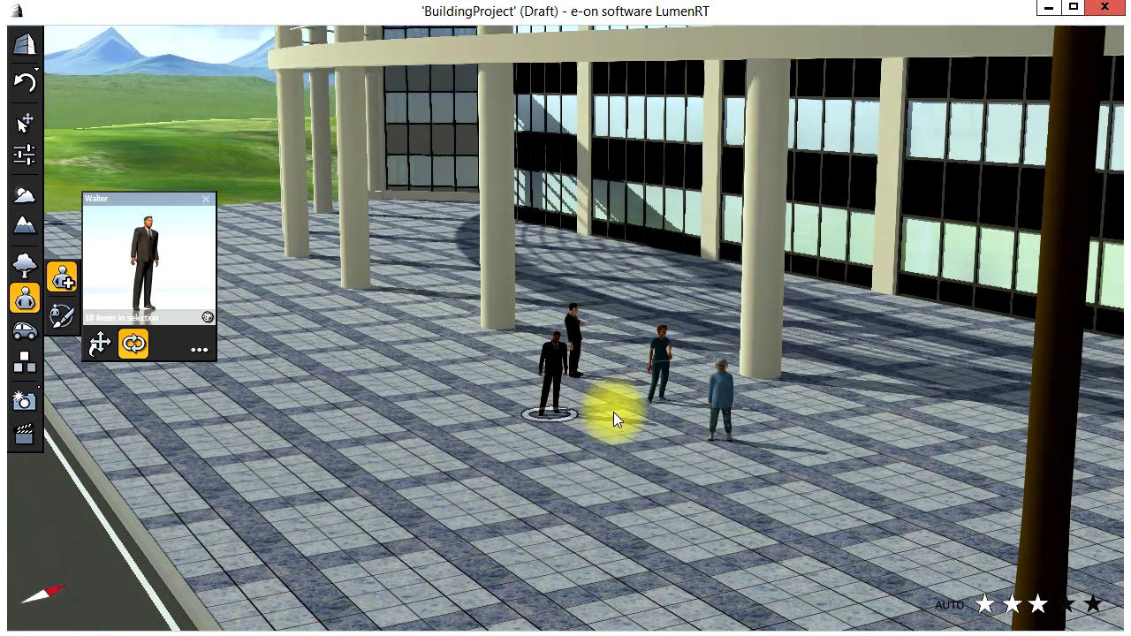
click(813, 428)
Paint crowds of standing characters onto three plaza areas near the building with a 2.9 m brush at 44% flow
click(61, 316)
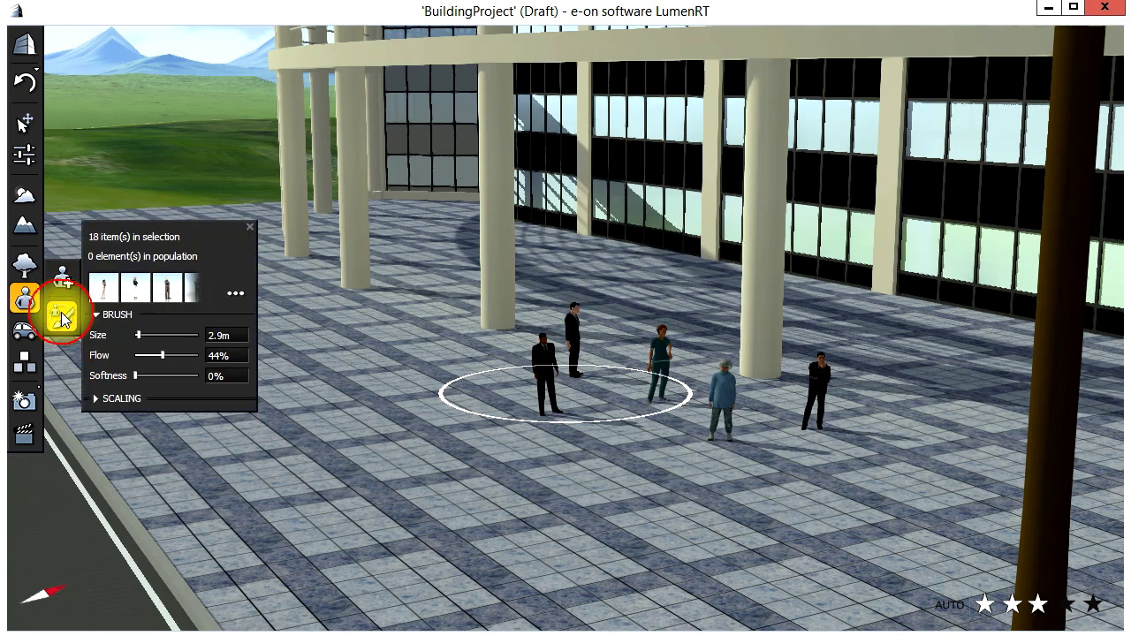
drag(613, 281, 647, 301)
mouse_move(851, 335)
mouse_down()
mouse_move(892, 353)
mouse_move(909, 399)
mouse_move(938, 411)
mouse_up()
mouse_move(374, 315)
mouse_down()
mouse_move(398, 341)
mouse_move(285, 336)
mouse_up()
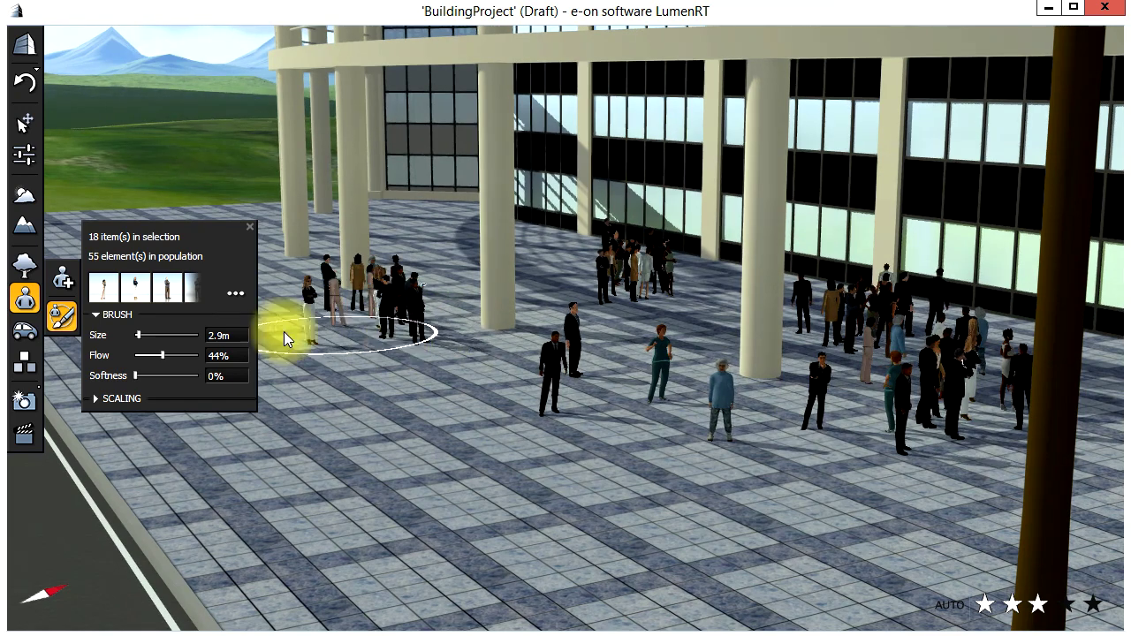
click(25, 300)
click(206, 350)
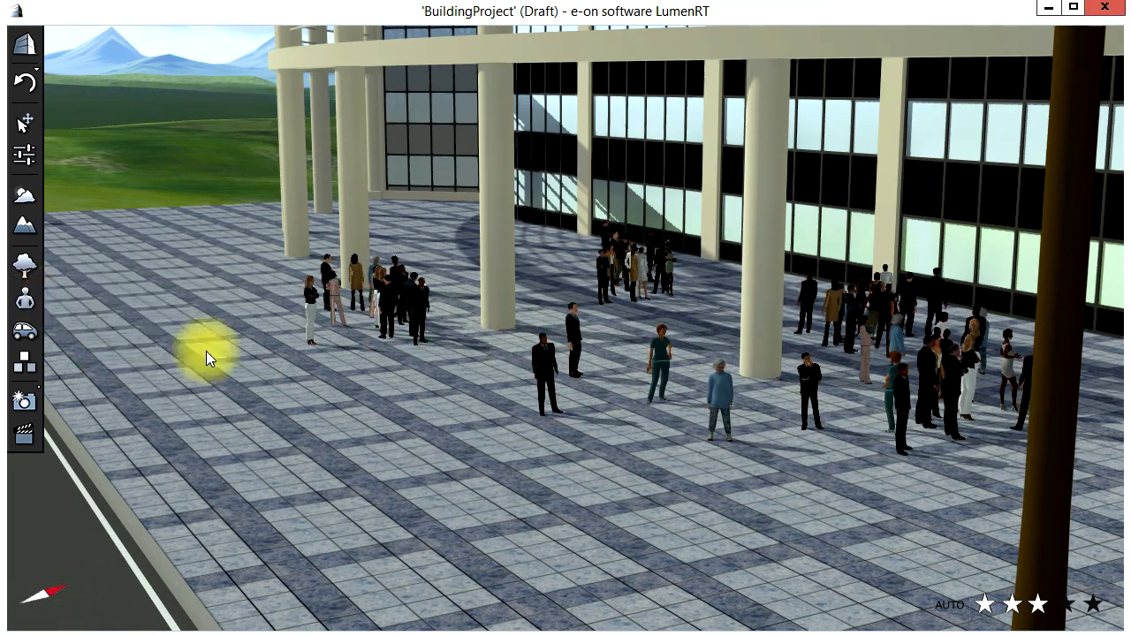
Place the walking businessman with a phone on the open plaza and move him closer to the road-side edge
drag(477, 623, 101, 309)
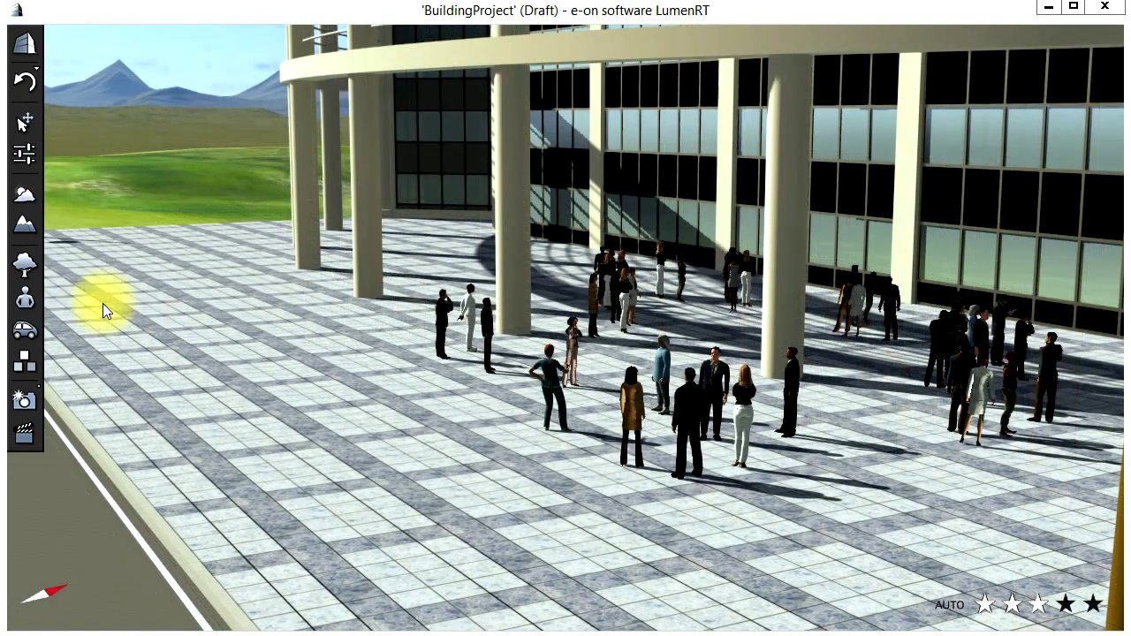
click(13, 295)
click(207, 348)
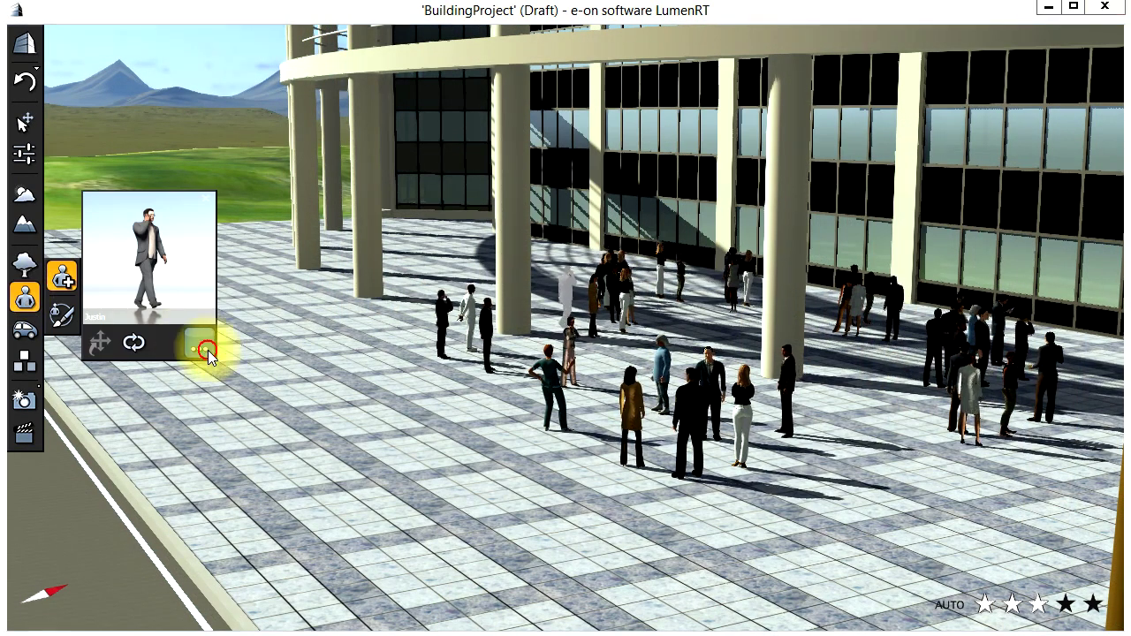
click(445, 134)
click(444, 133)
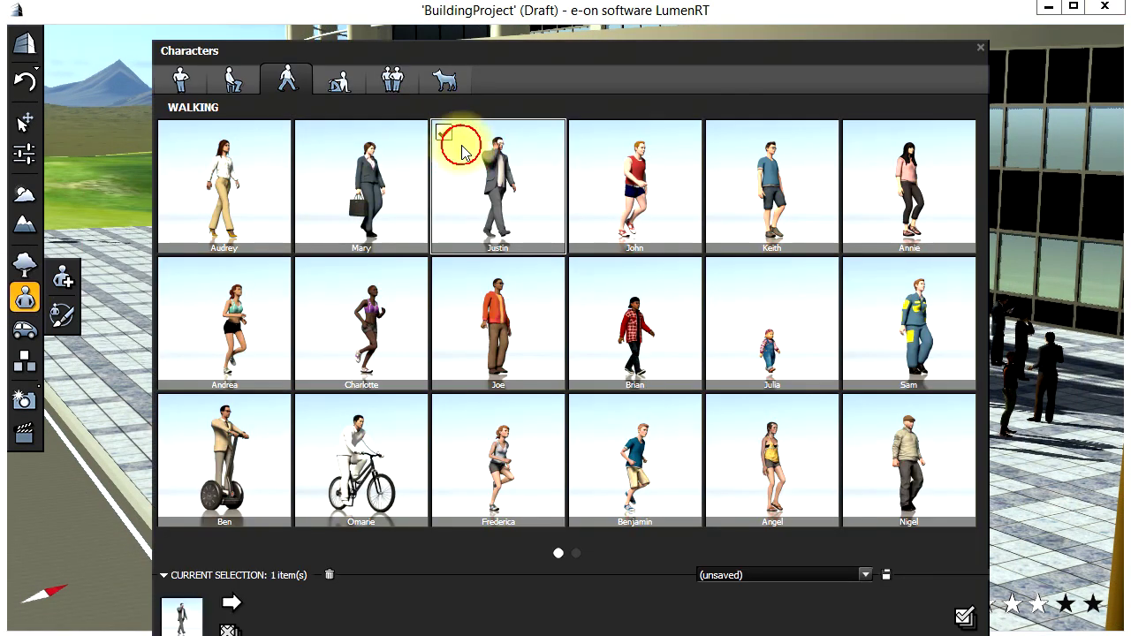
click(62, 281)
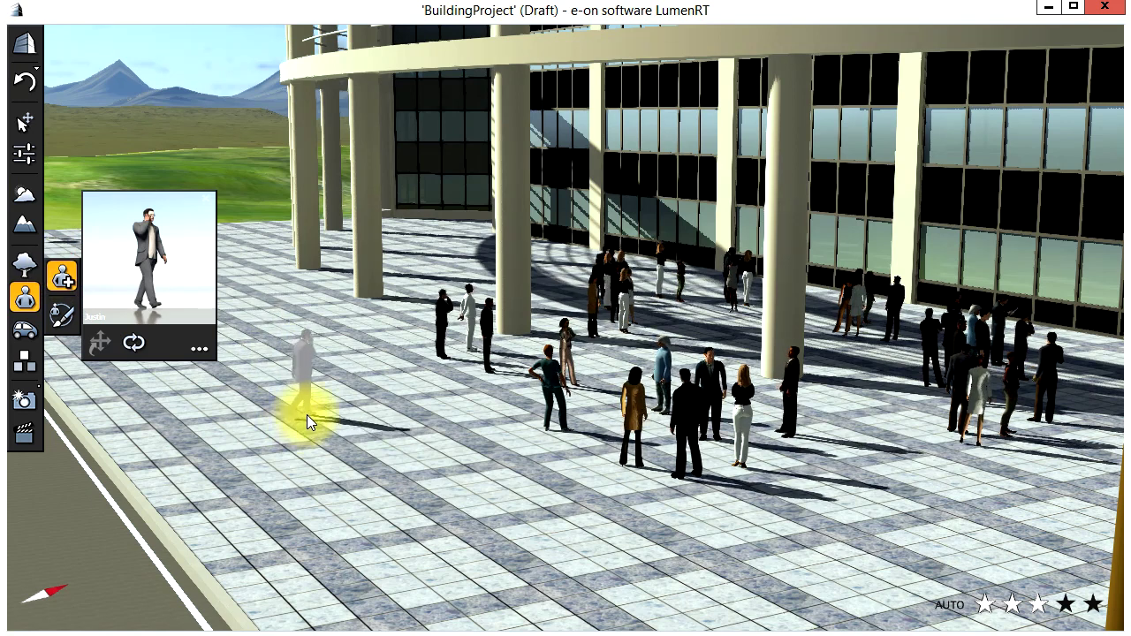
click(307, 412)
key(Escape)
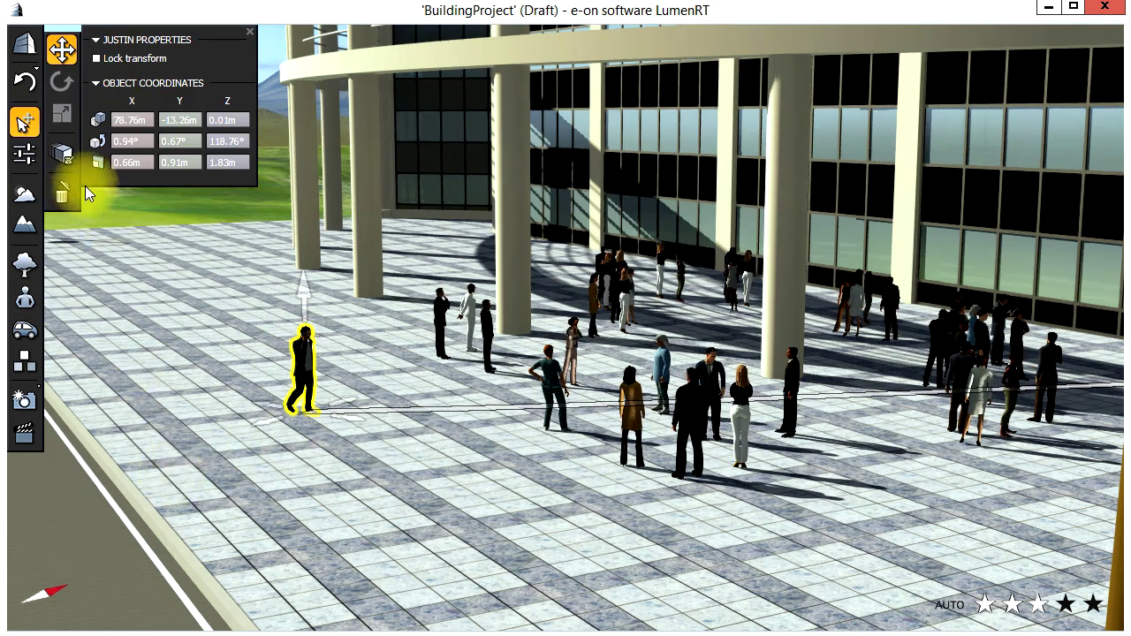
drag(301, 371, 221, 346)
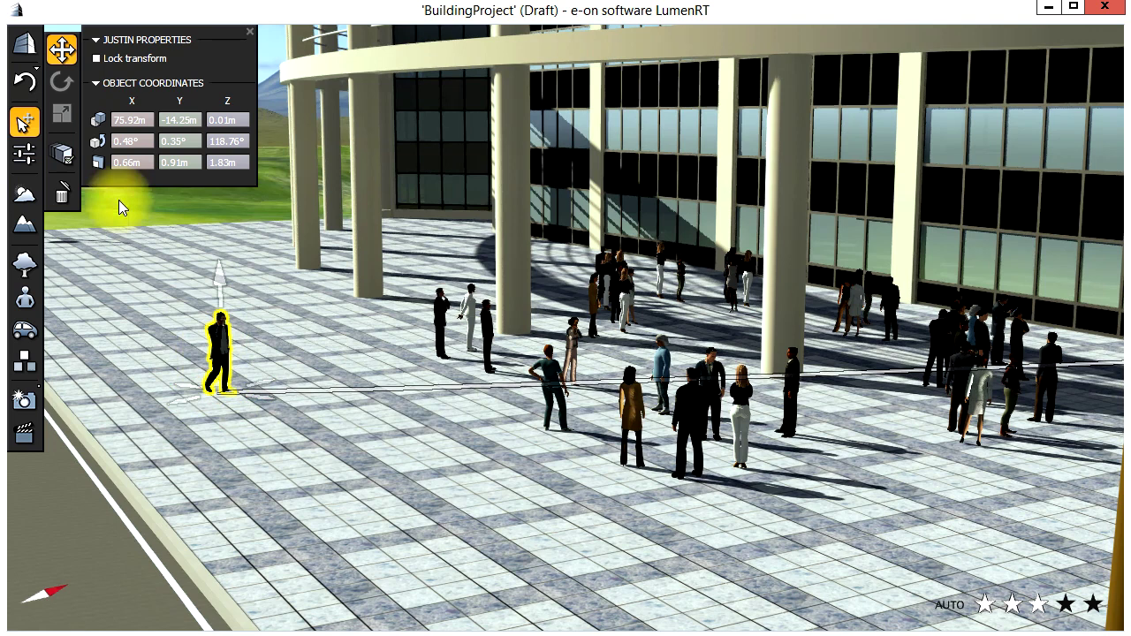
Give the walking man a closed-loop animation path around the plaza crowd at 1.45 m/s and play the animation
click(62, 152)
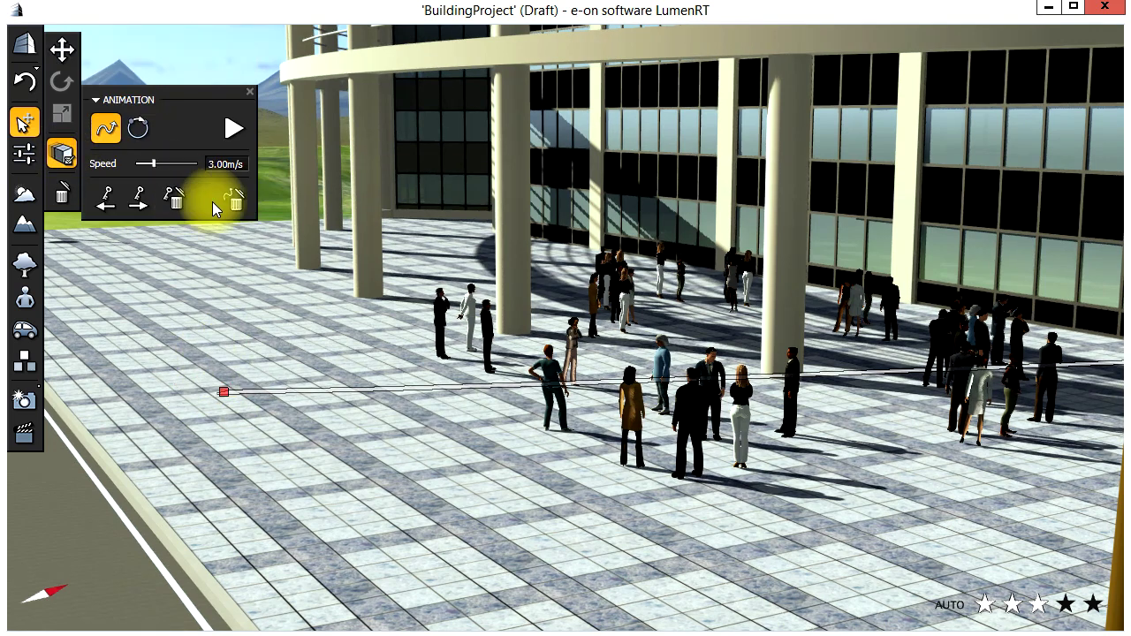
click(234, 200)
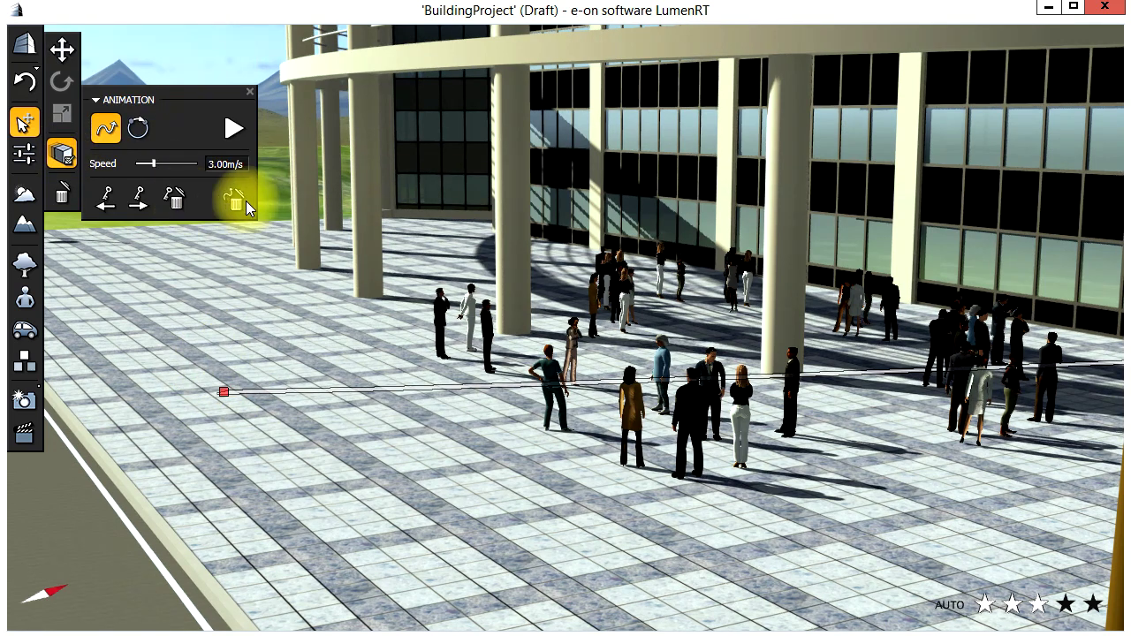
mouse_move(224, 391)
mouse_down()
mouse_move(346, 560)
mouse_move(575, 565)
mouse_move(857, 505)
mouse_move(875, 415)
mouse_move(714, 297)
mouse_move(566, 263)
mouse_move(261, 246)
mouse_move(207, 318)
mouse_up()
click(137, 128)
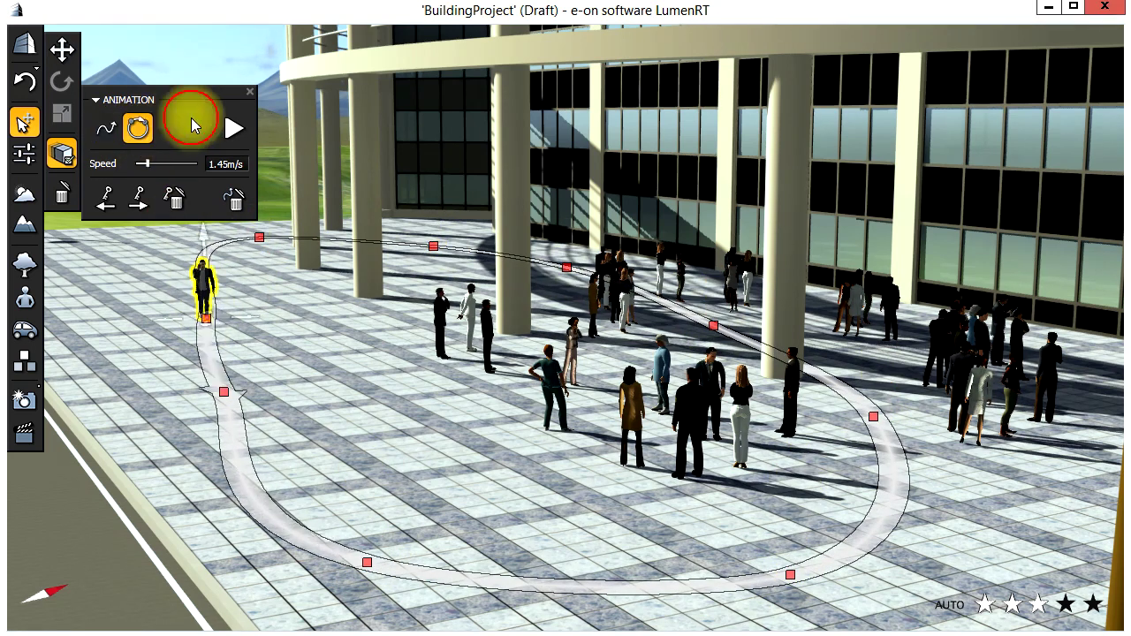
click(231, 129)
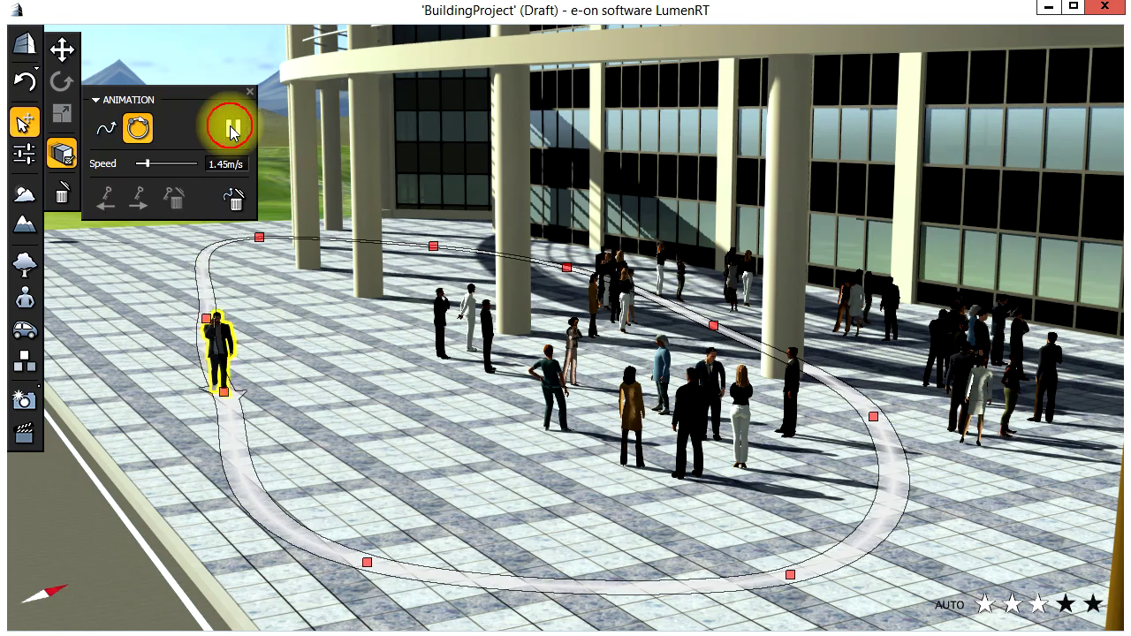
click(33, 130)
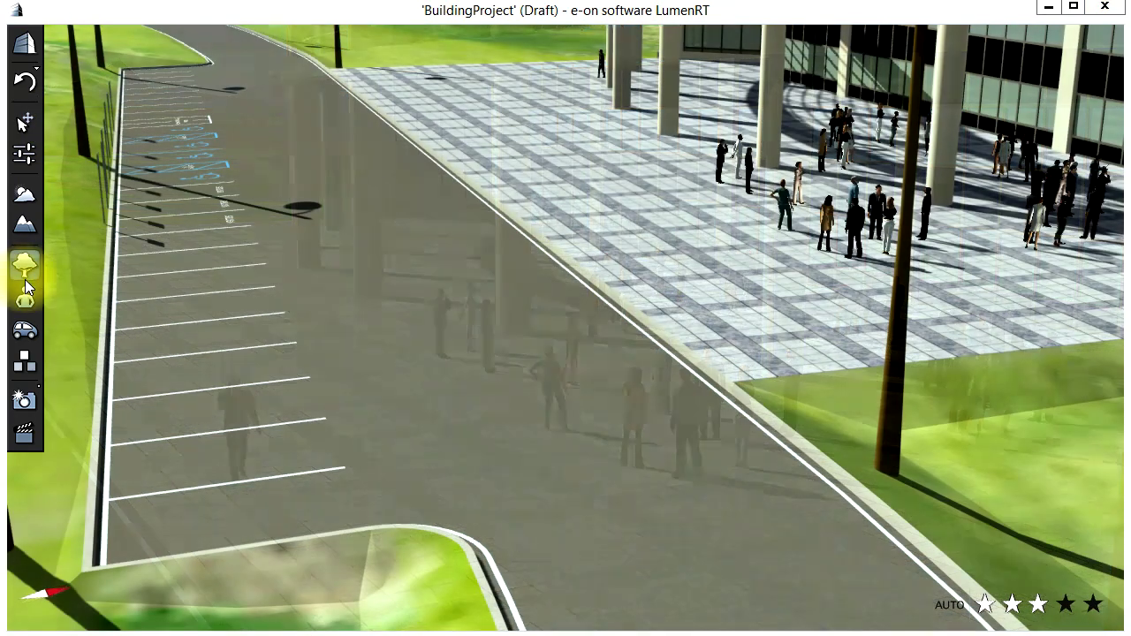
Clear the current vehicle selection and select the 18 cars from Audi A4 to Opel Corsa 5-door in the vehicle library
click(25, 328)
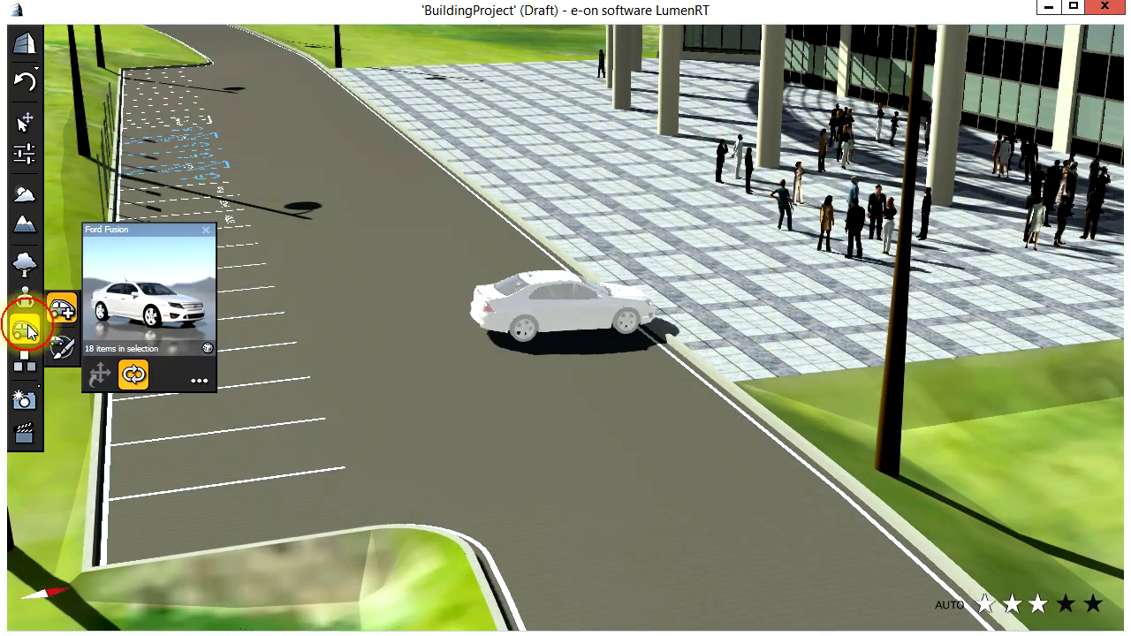
click(204, 378)
click(329, 575)
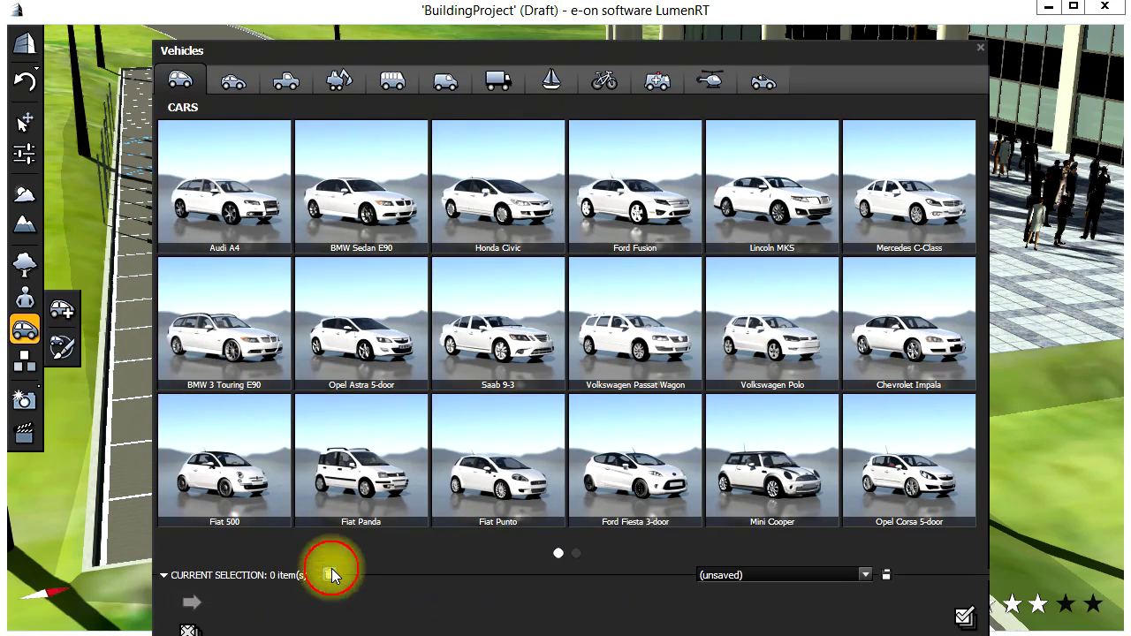
click(244, 231)
shift+click(896, 412)
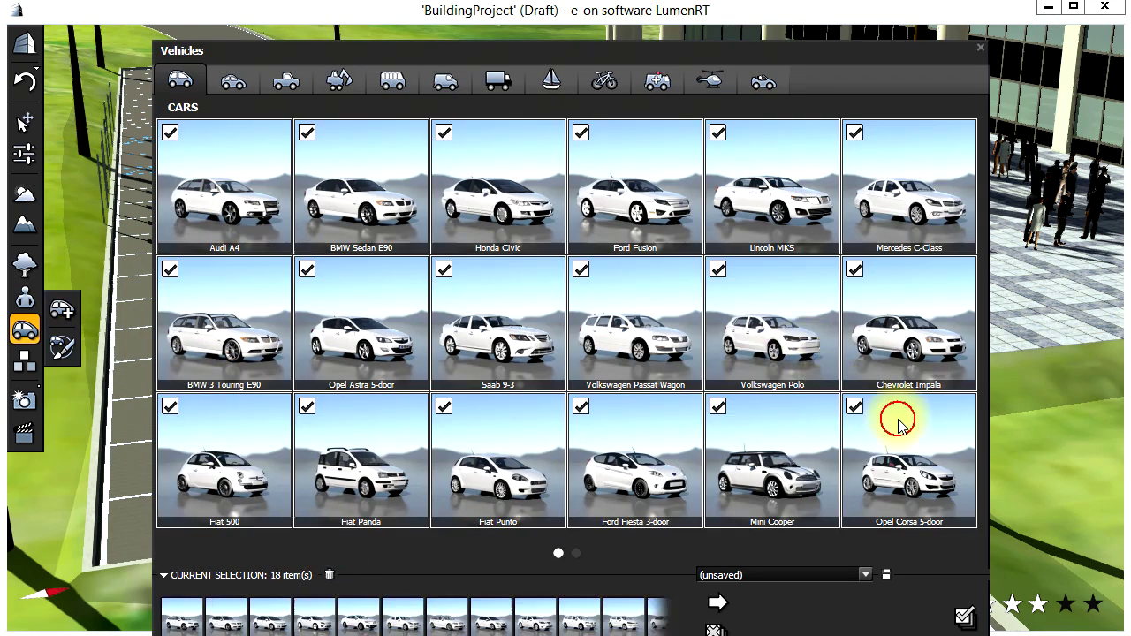
Place a Ford Fusion facing the kerb in a parking space and a Fiat Panda farther along the same row
click(55, 311)
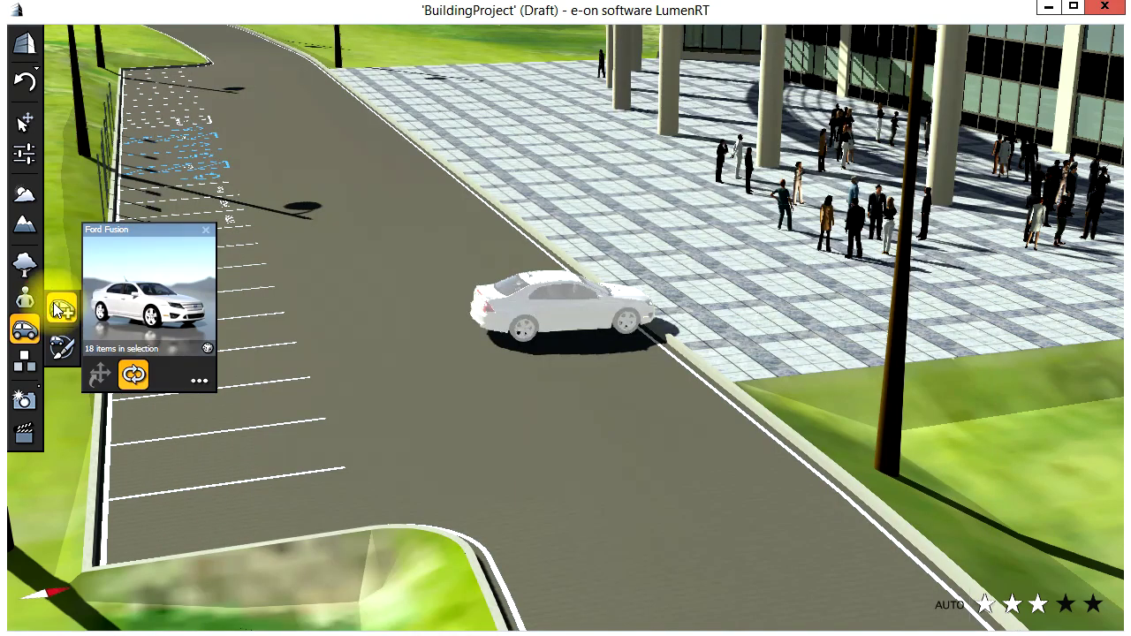
mouse_move(264, 452)
mouse_down()
mouse_move(487, 392)
mouse_move(517, 360)
mouse_up()
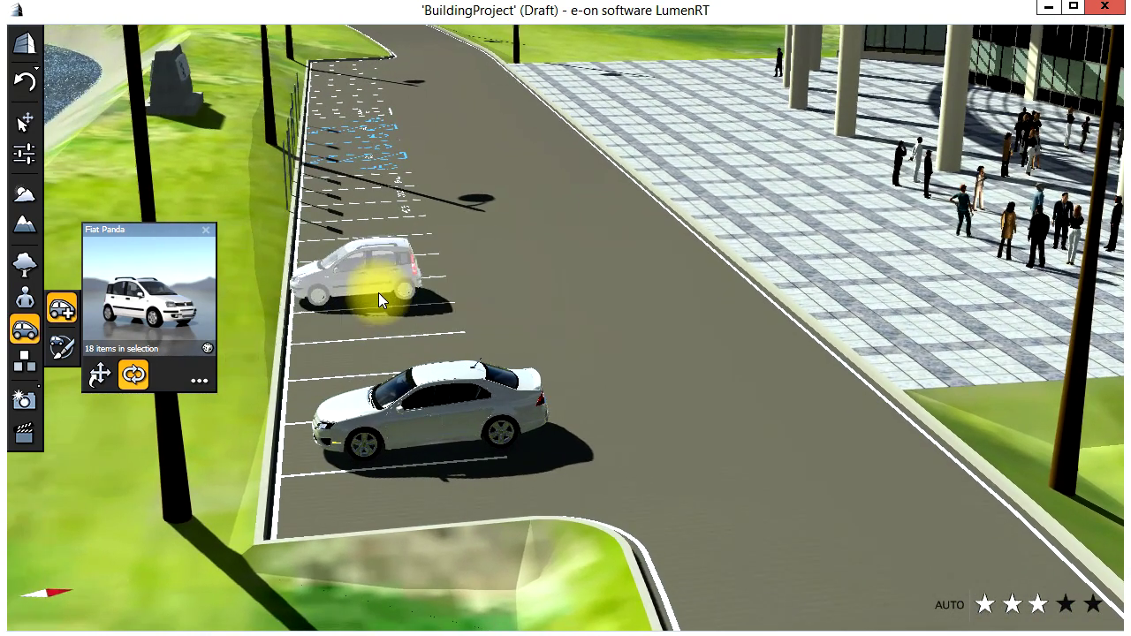
click(389, 296)
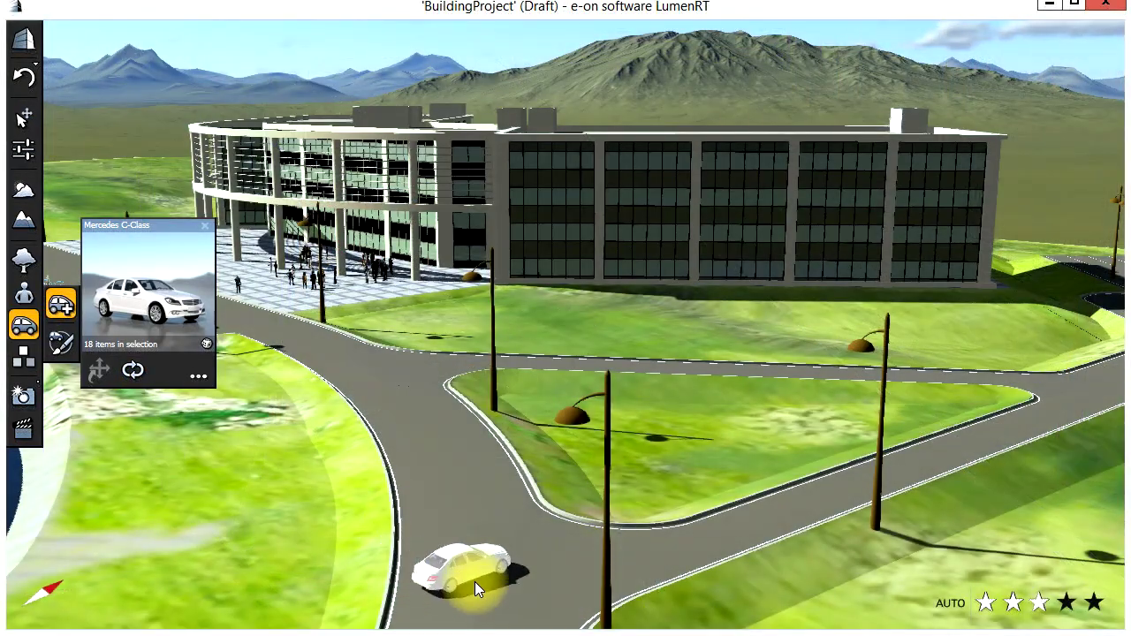
Place a Mercedes C-Class at the road junction and lay out its animation path along the roads around the triangular grass island
click(510, 580)
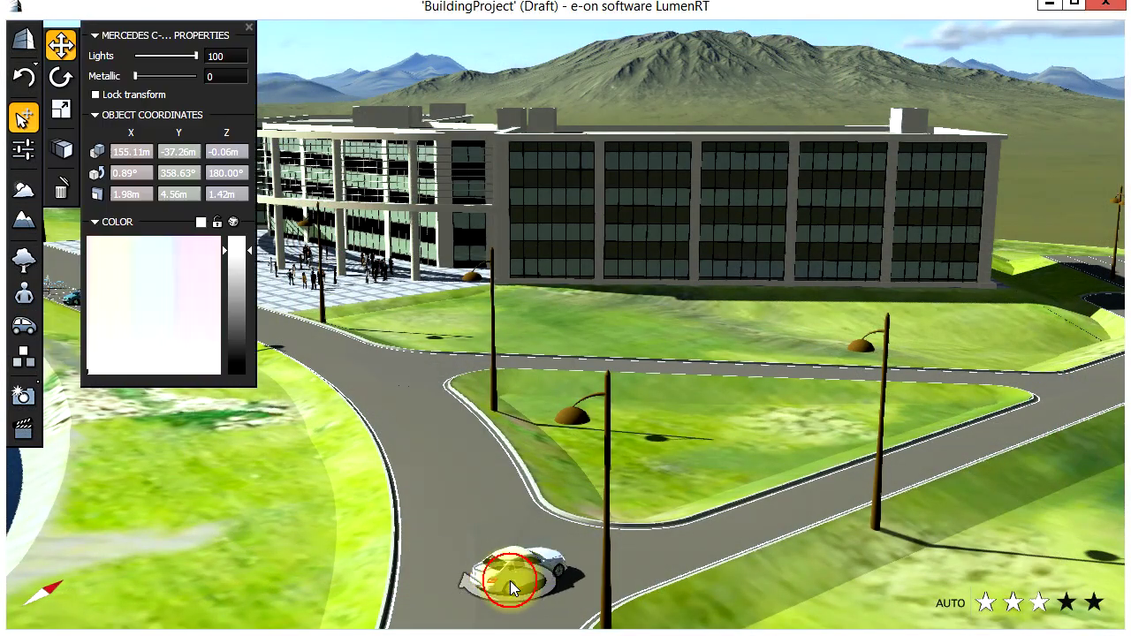
click(61, 148)
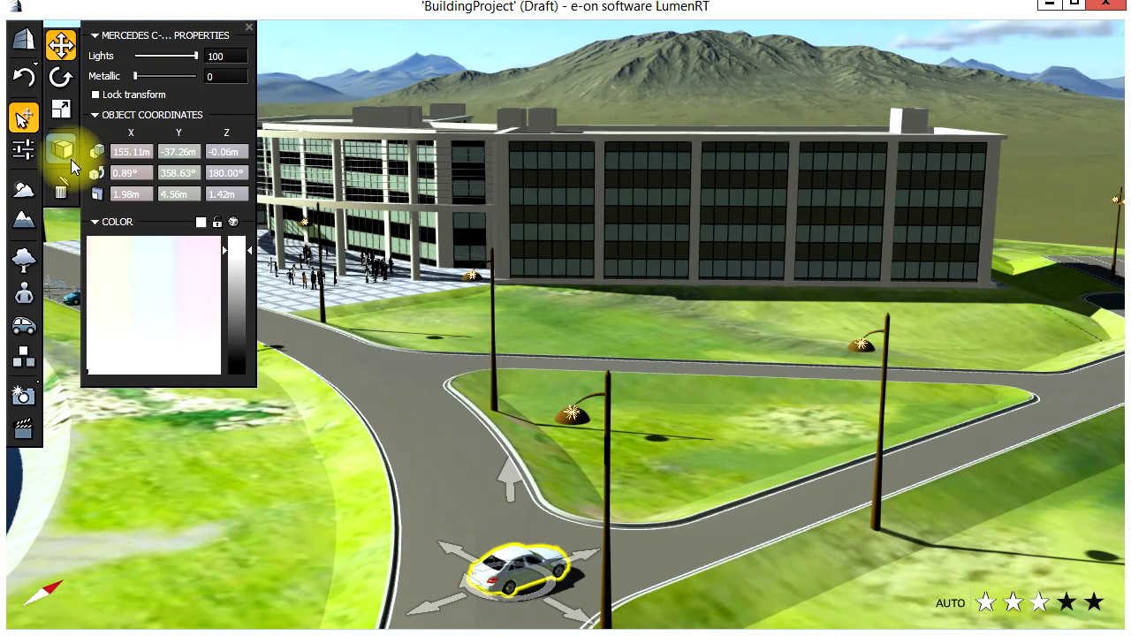
click(848, 486)
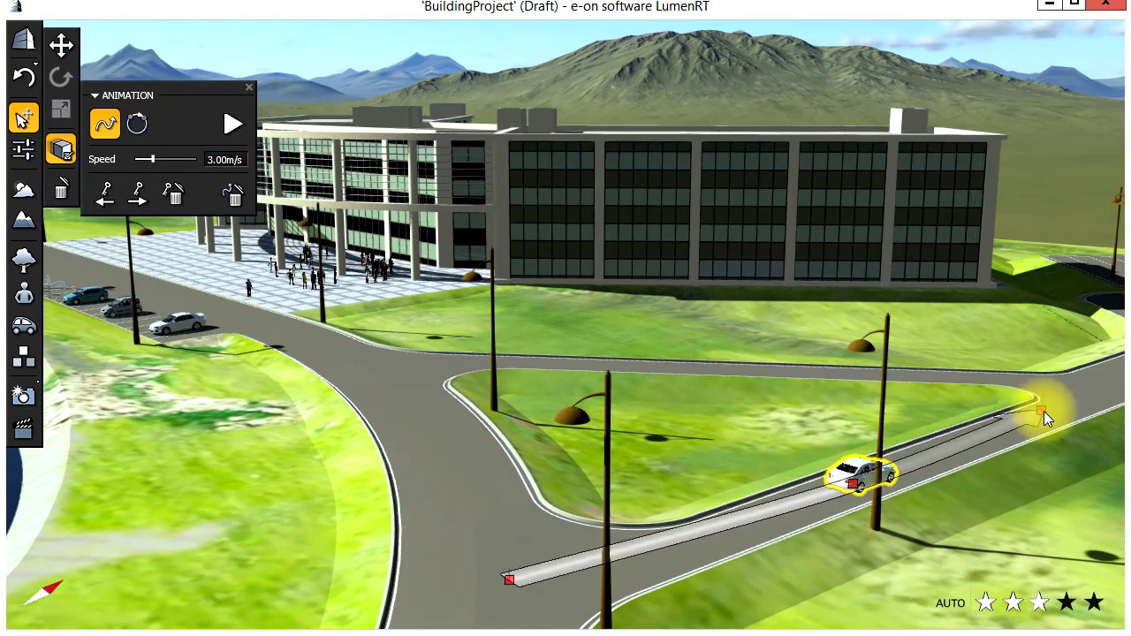
click(1045, 412)
click(1025, 390)
click(962, 377)
click(742, 367)
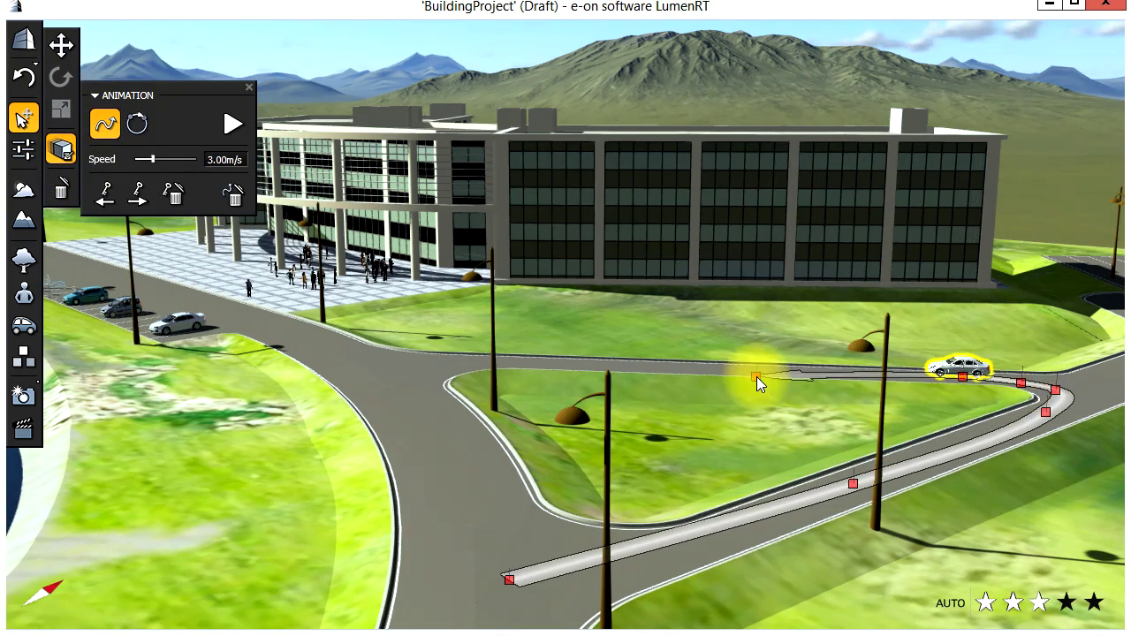
click(601, 373)
click(425, 371)
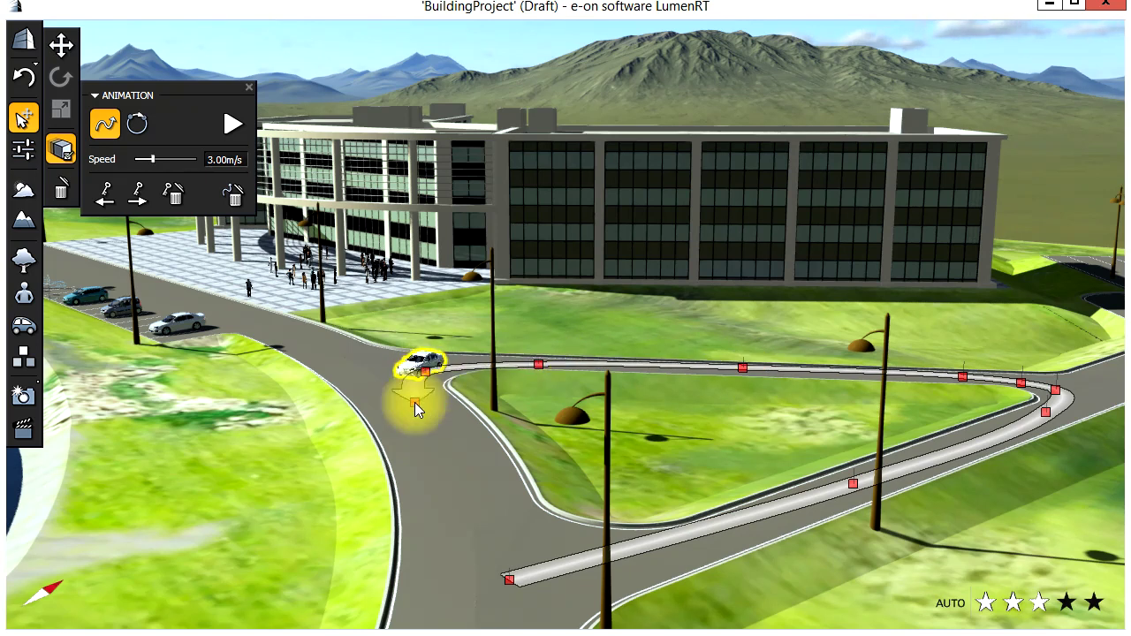
click(415, 403)
click(415, 457)
click(452, 487)
Close the Mercedes' animation path into a loop, play the animation and adjust its speed
click(138, 126)
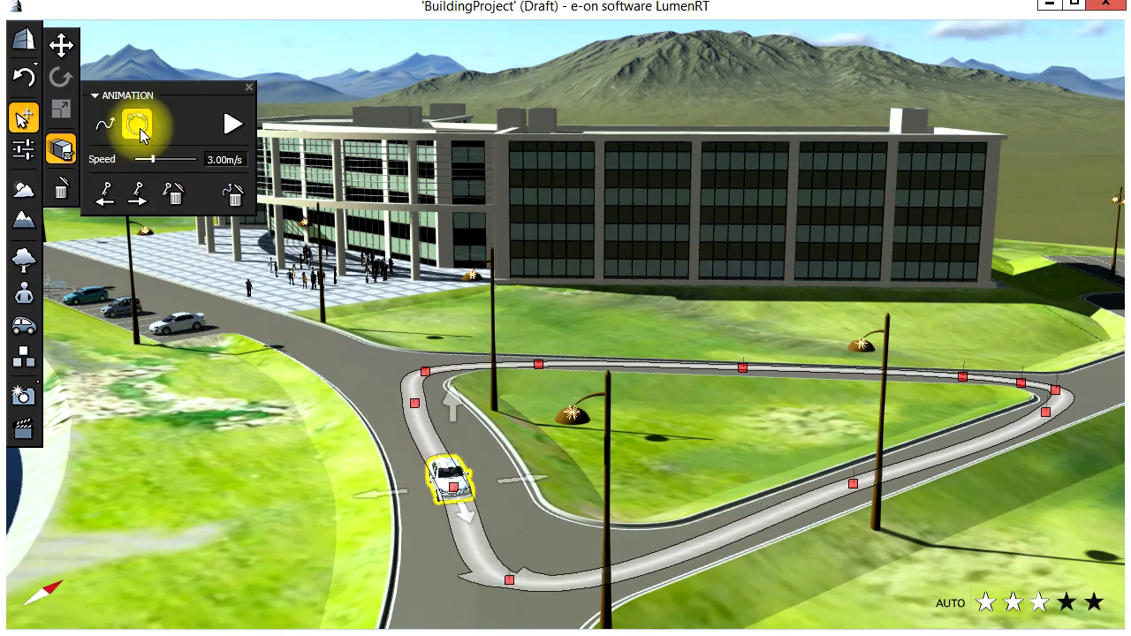
click(228, 125)
drag(151, 159, 155, 159)
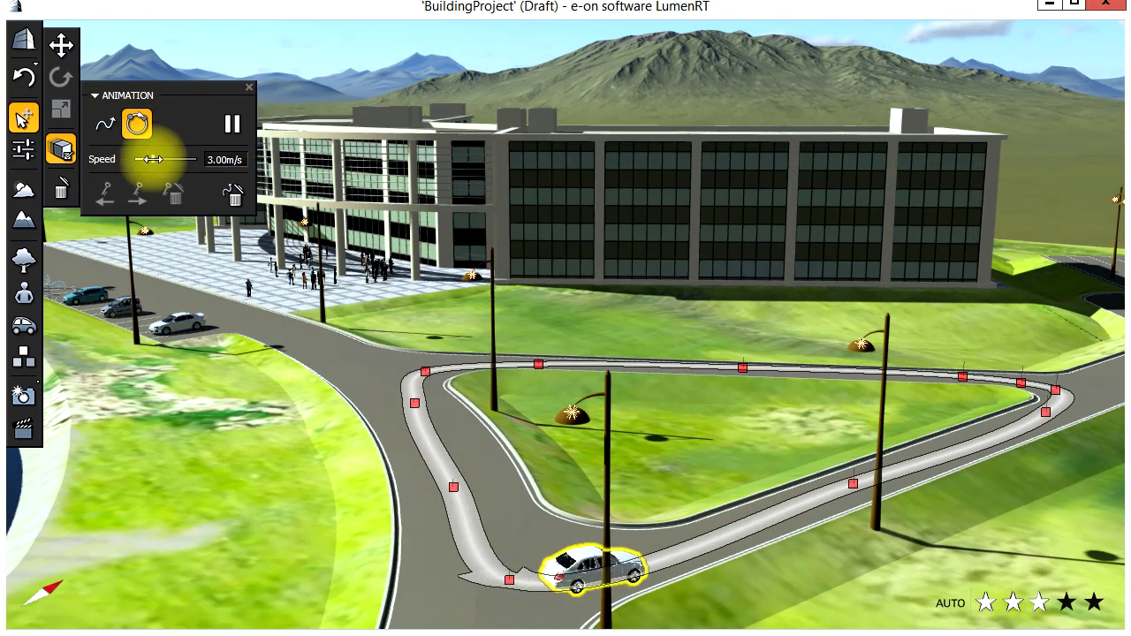
click(24, 118)
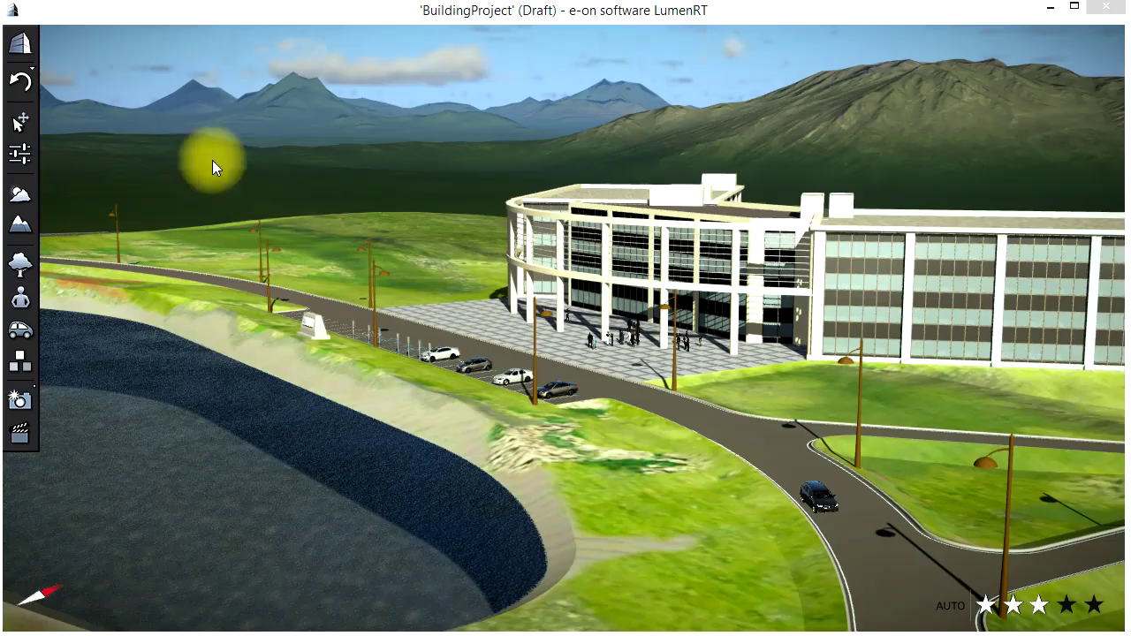
Save the scene and open the Scenes folder inside the LumenRT 2015 documents folder
click(25, 51)
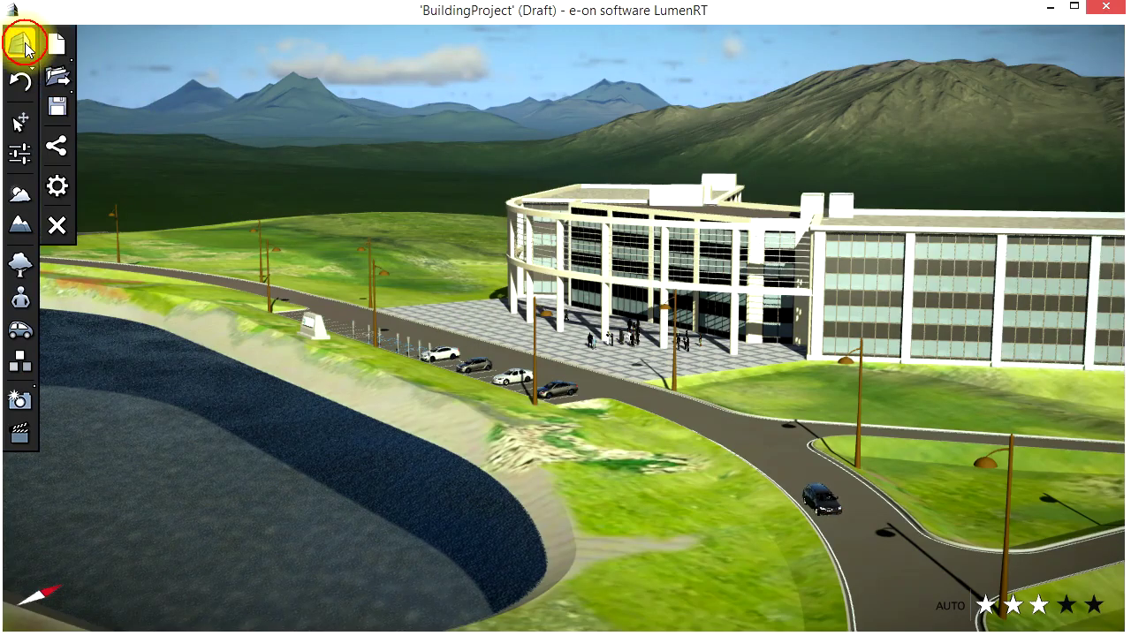
click(56, 109)
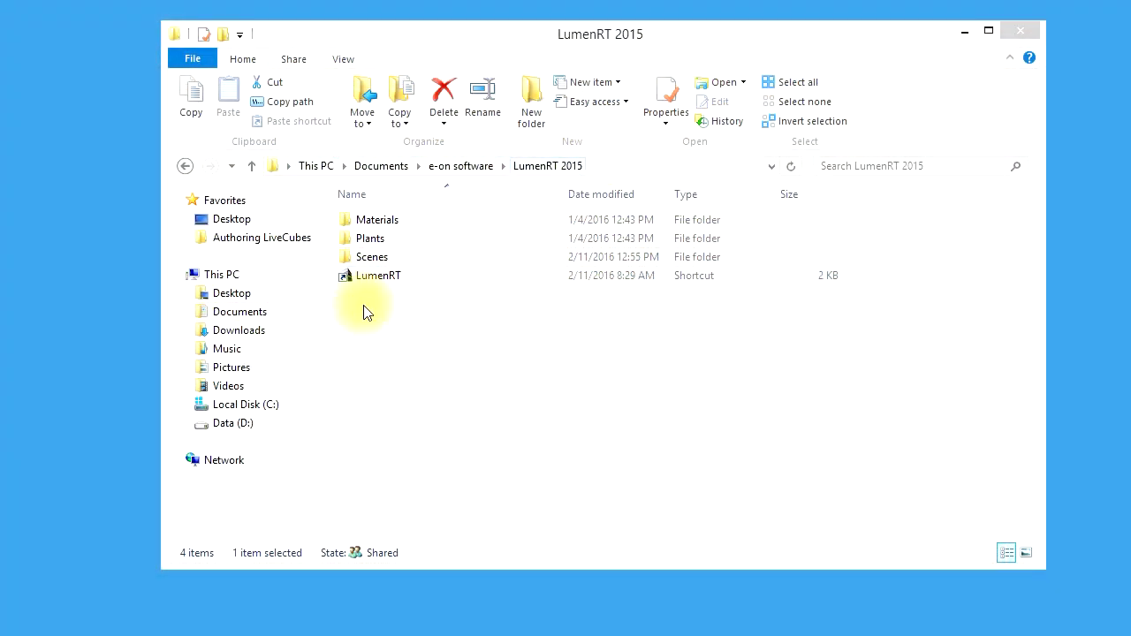
double_click(369, 256)
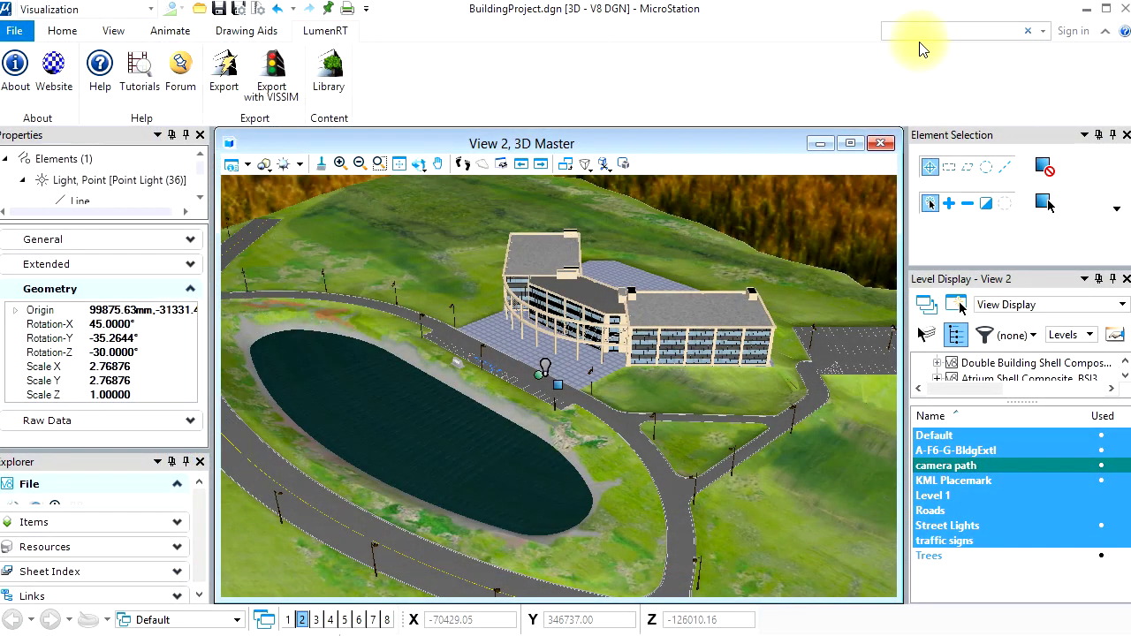
In MicroStation, open Light Manager and select all of the master model's point lights
click(914, 32)
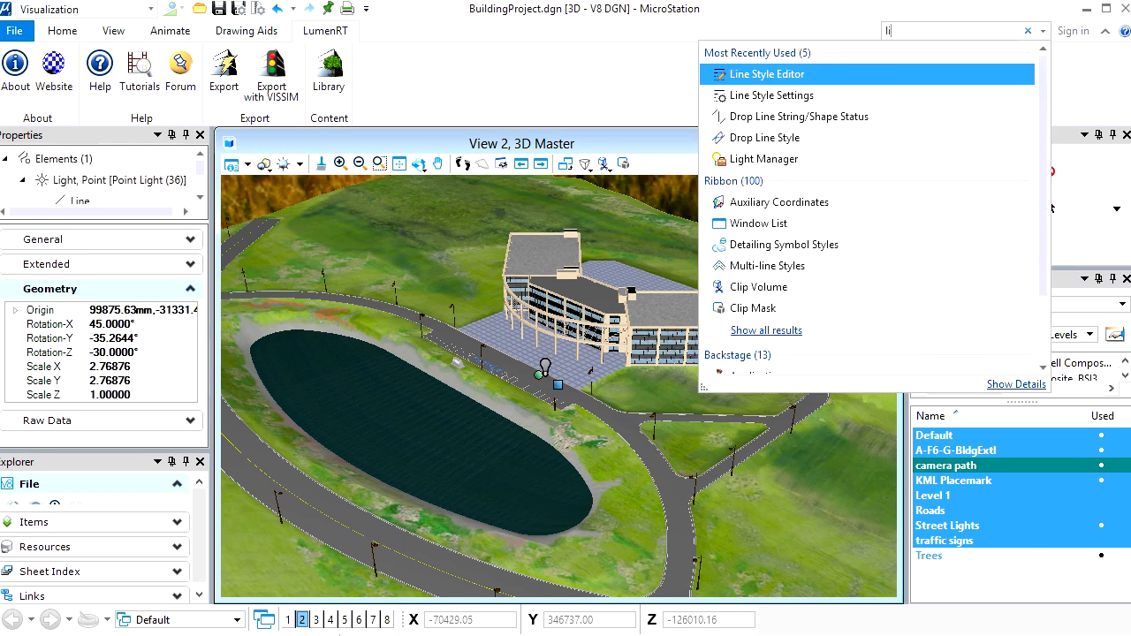
text(light)
key(Return)
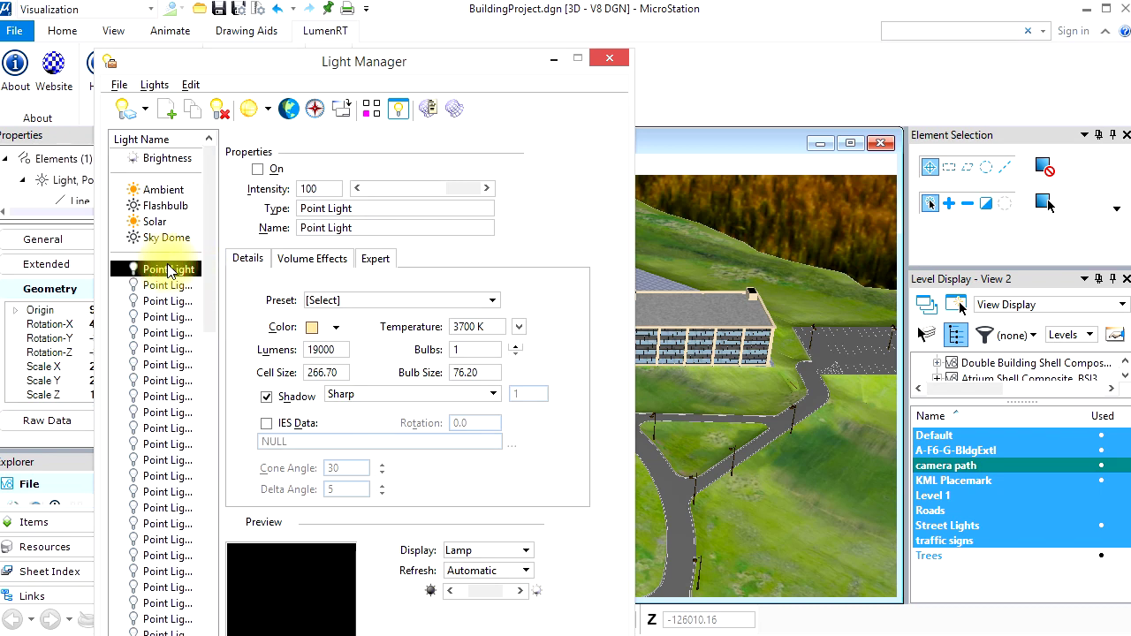
drag(211, 233, 207, 355)
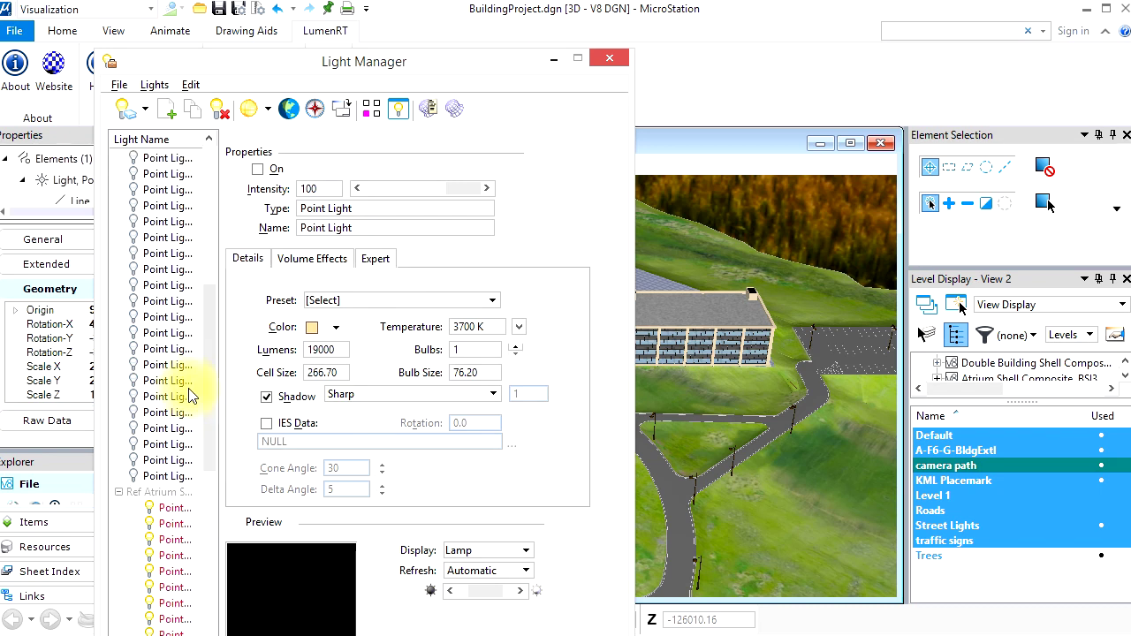
shift+click(148, 477)
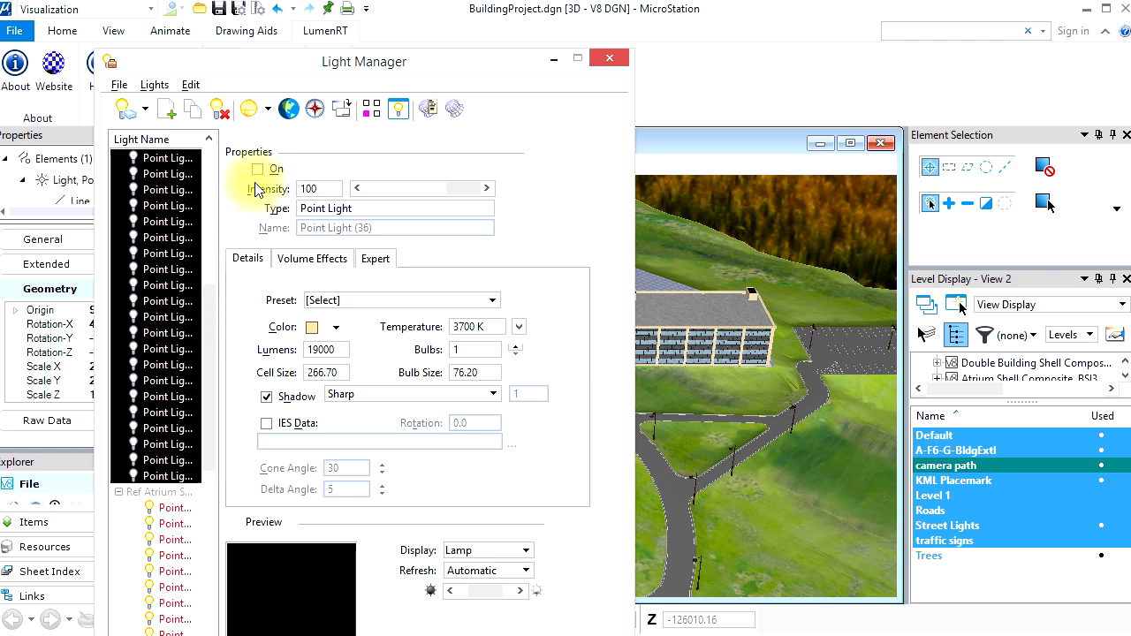
click(613, 58)
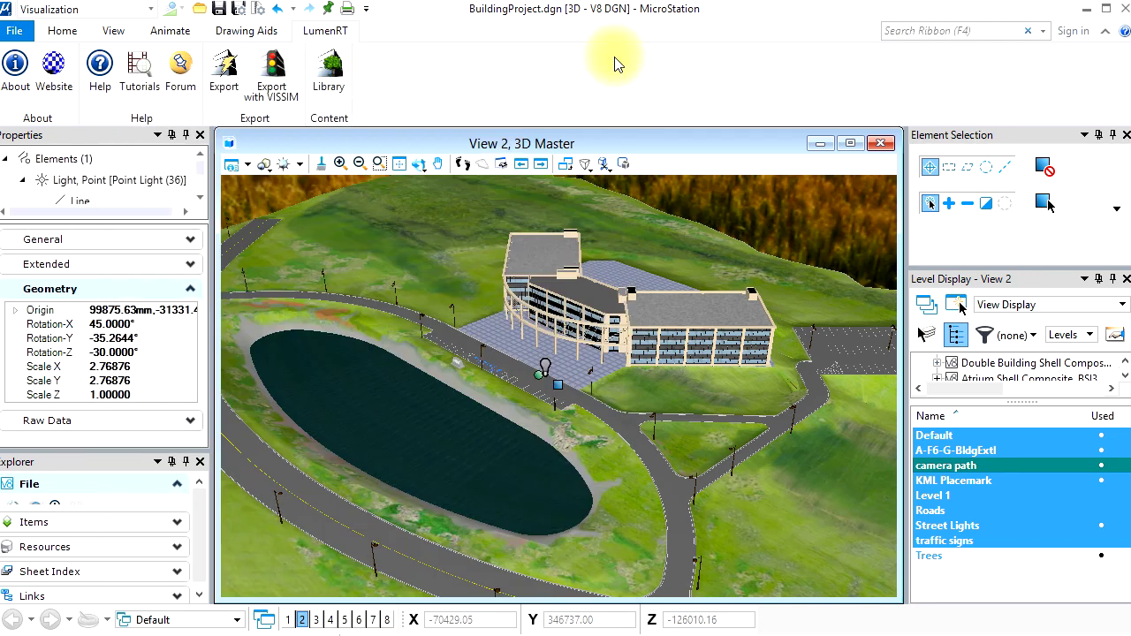
Export the building model to LumenRT again
click(226, 81)
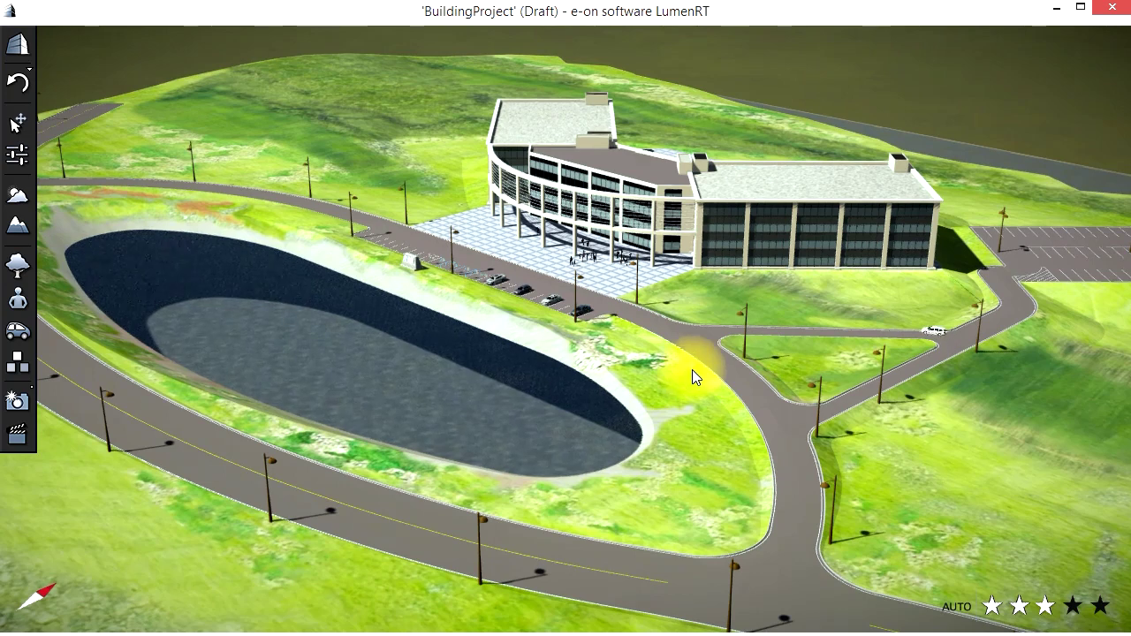
Switch the LumenRT scene's sun position from day to night and save the scene
click(17, 194)
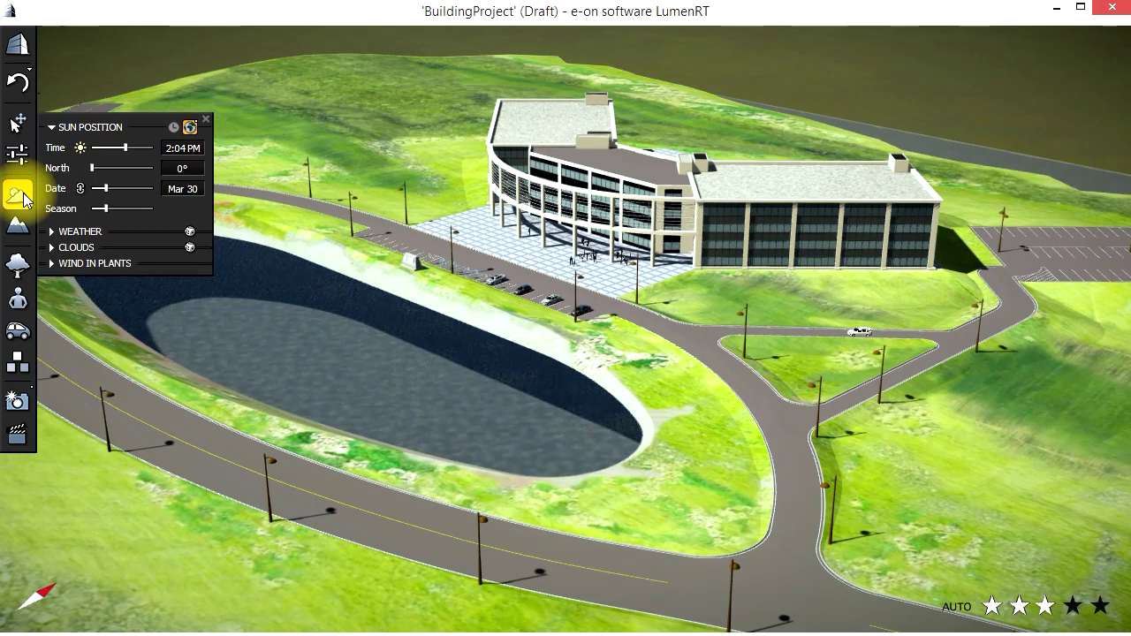
click(81, 151)
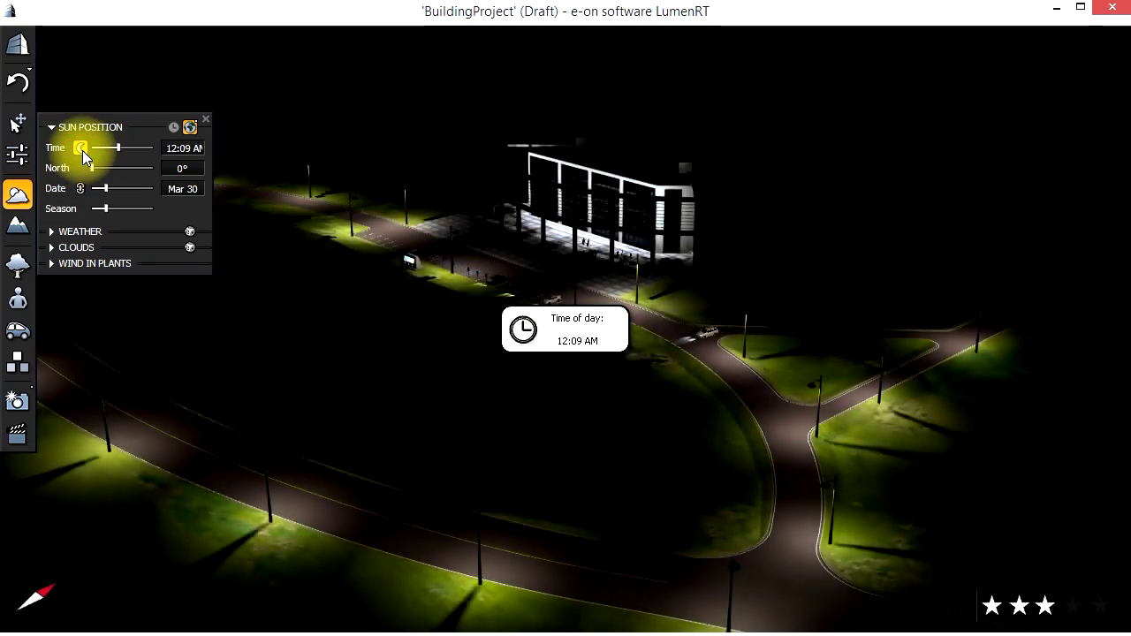
drag(260, 260, 205, 274)
drag(522, 329, 382, 320)
click(18, 43)
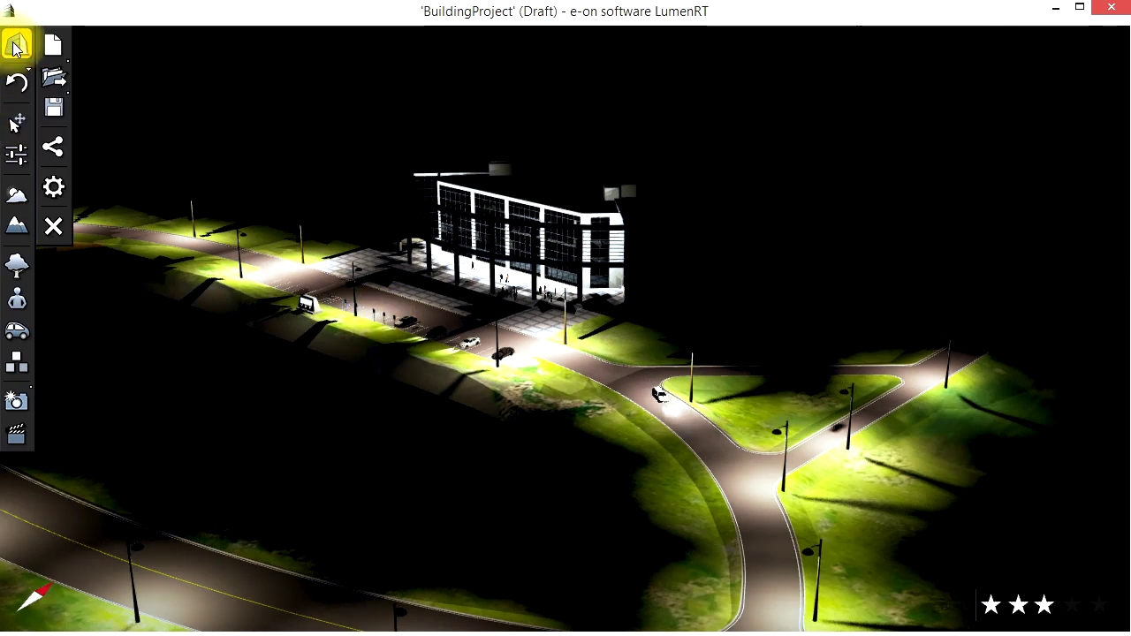
click(53, 111)
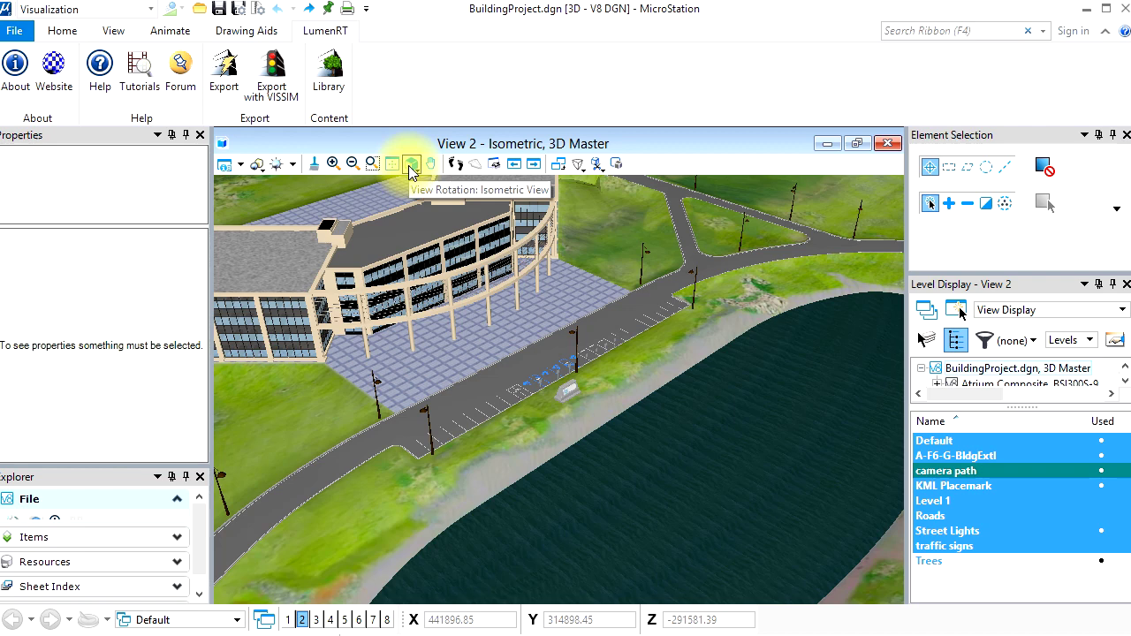
In MicroStation, rotate View 2 to Top and make LRT_Plants_Date Palm from the cell library the active cell for placement
click(413, 171)
click(419, 210)
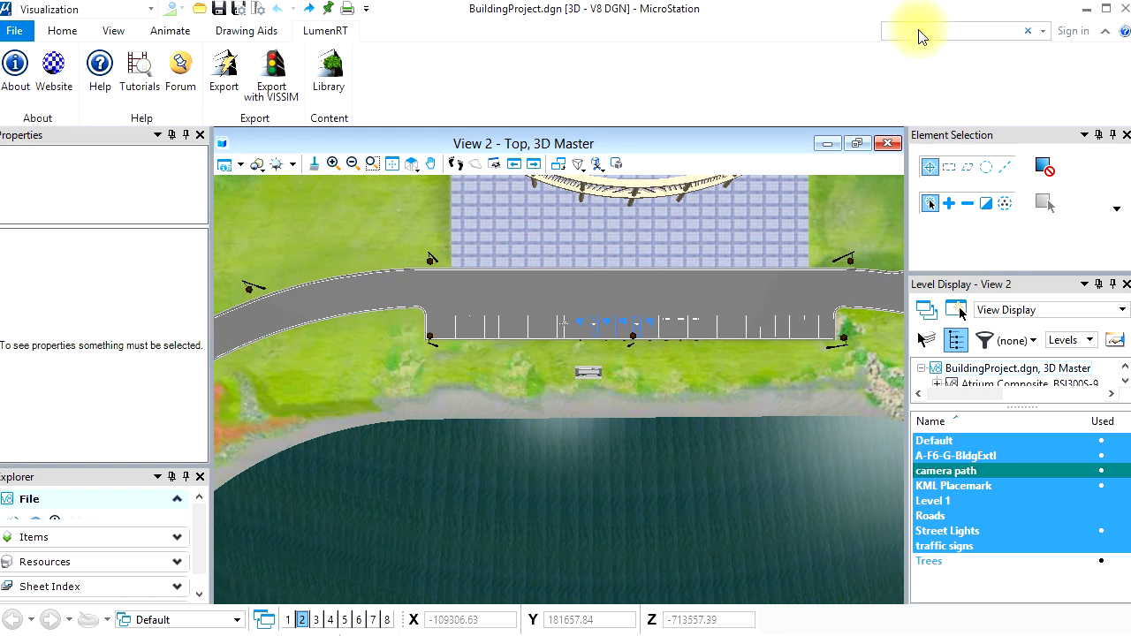
click(919, 32)
text(cells)
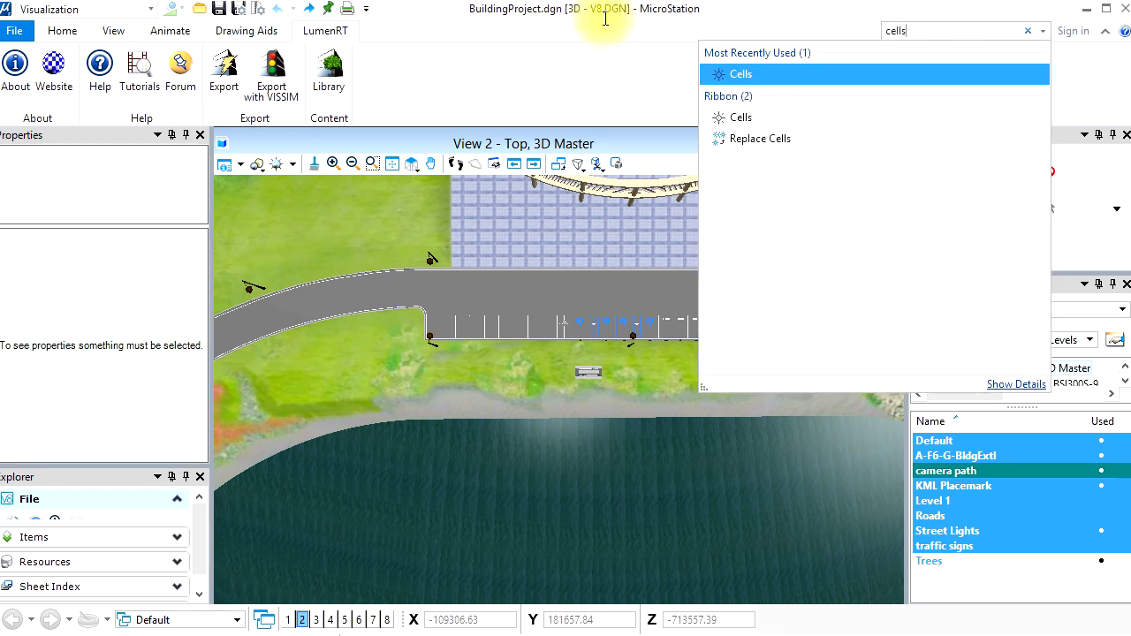
click(742, 74)
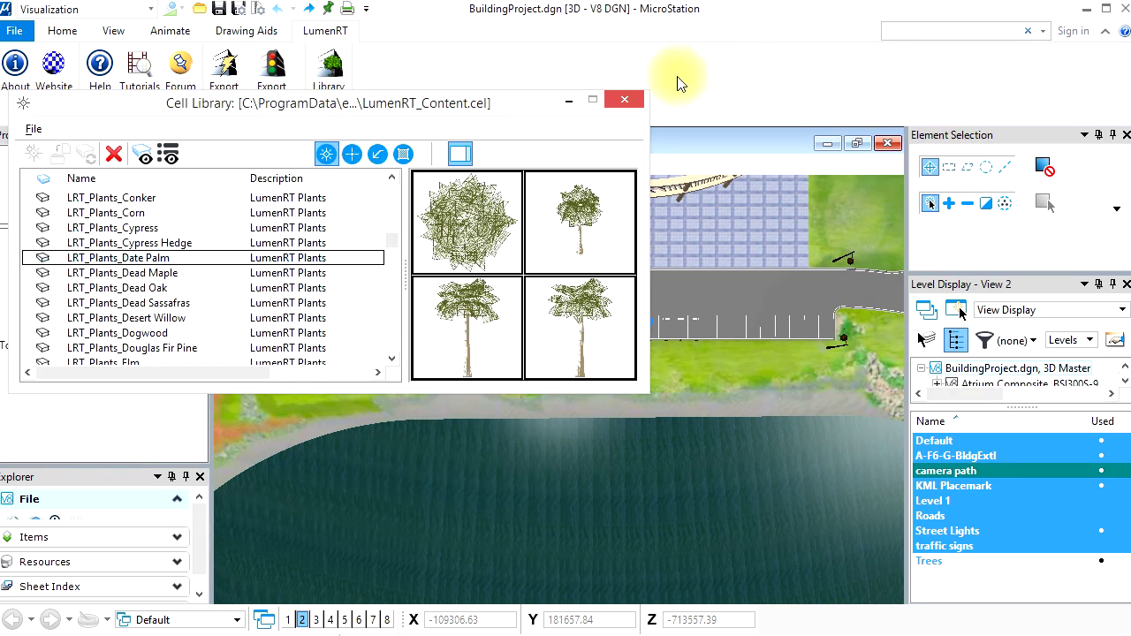
double_click(124, 259)
click(566, 101)
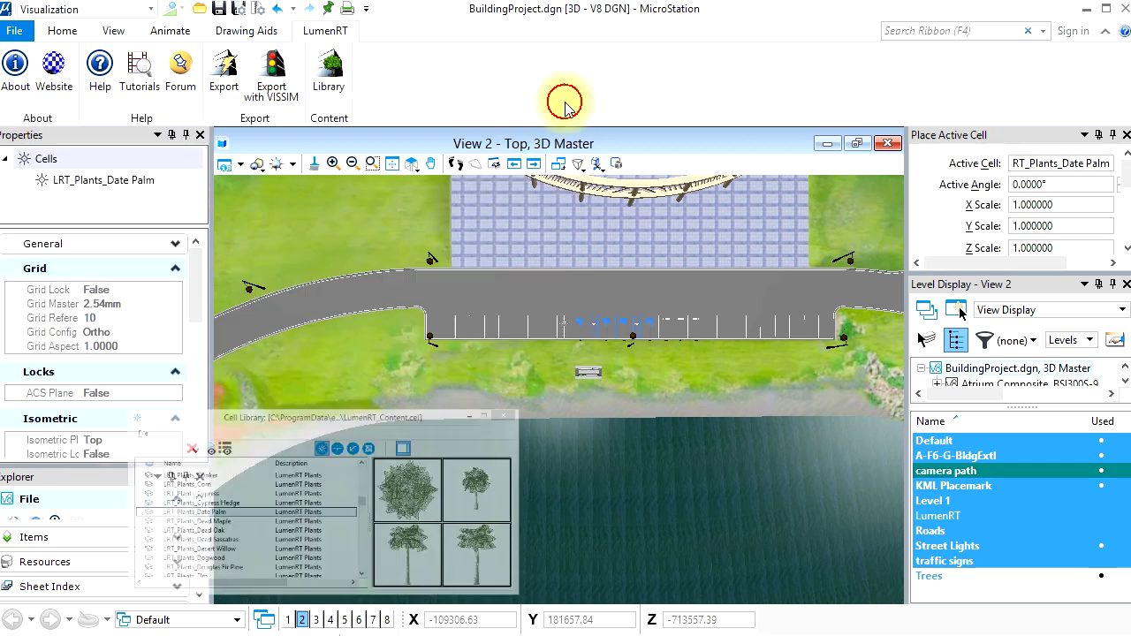
Place three date palm cells in a row on the grass strip between the parking spaces and the lake
click(483, 362)
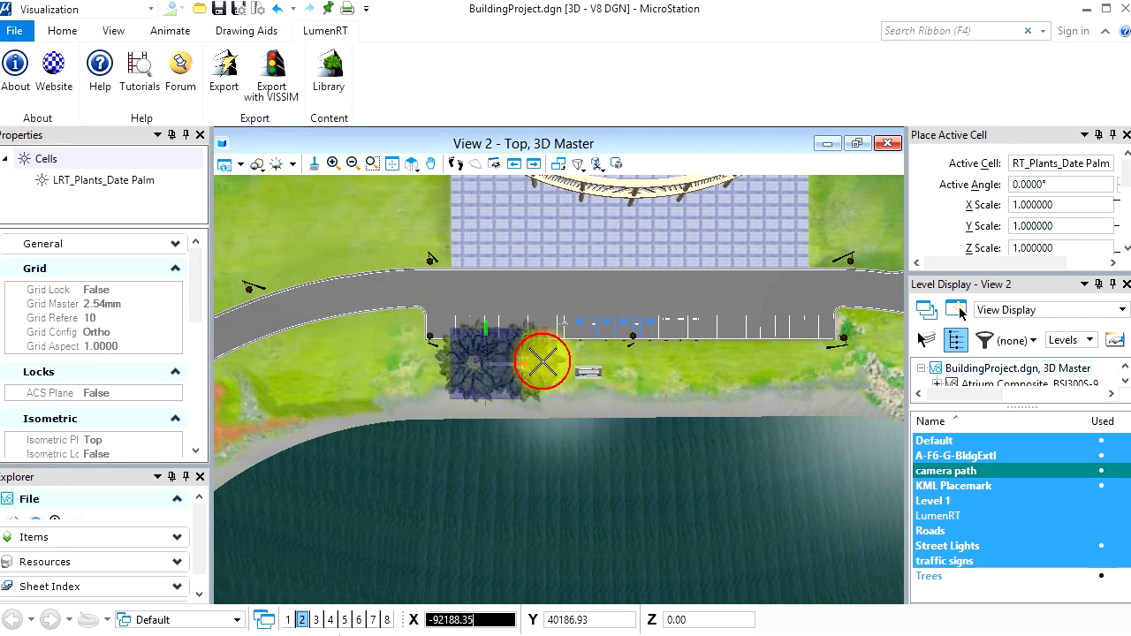
click(601, 362)
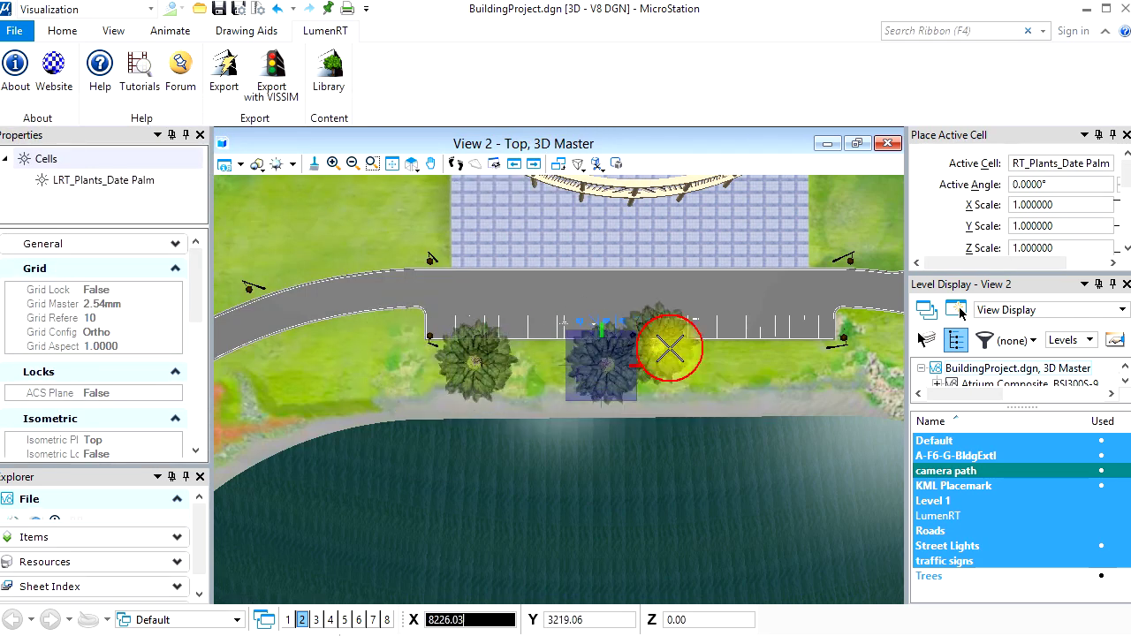
click(753, 362)
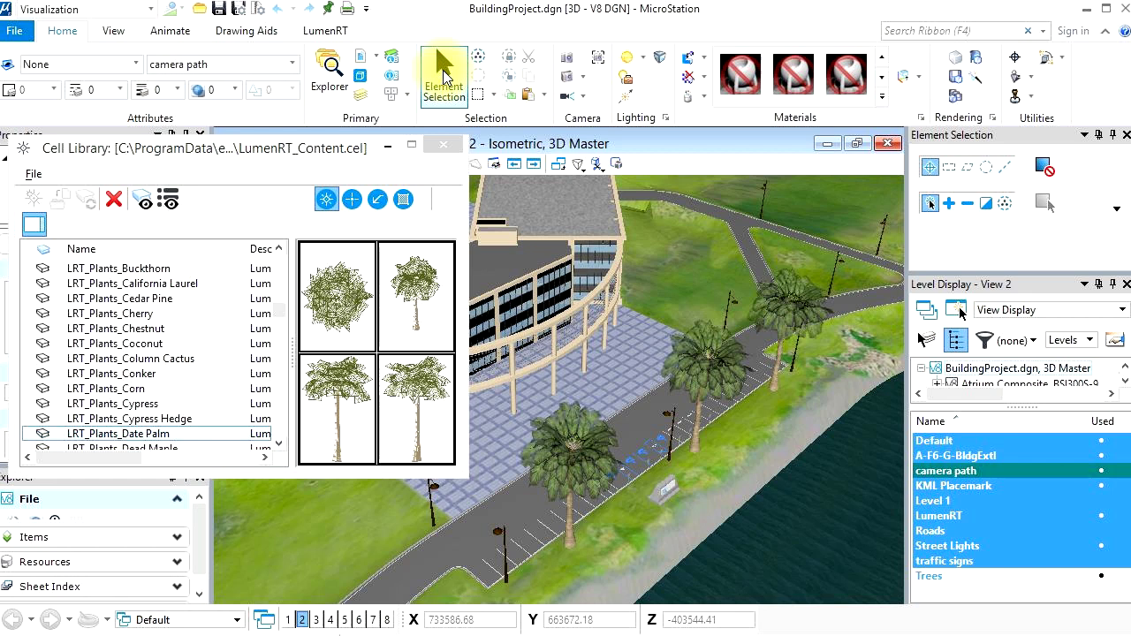
Turn on the Trees level in the level display for View 2
click(935, 579)
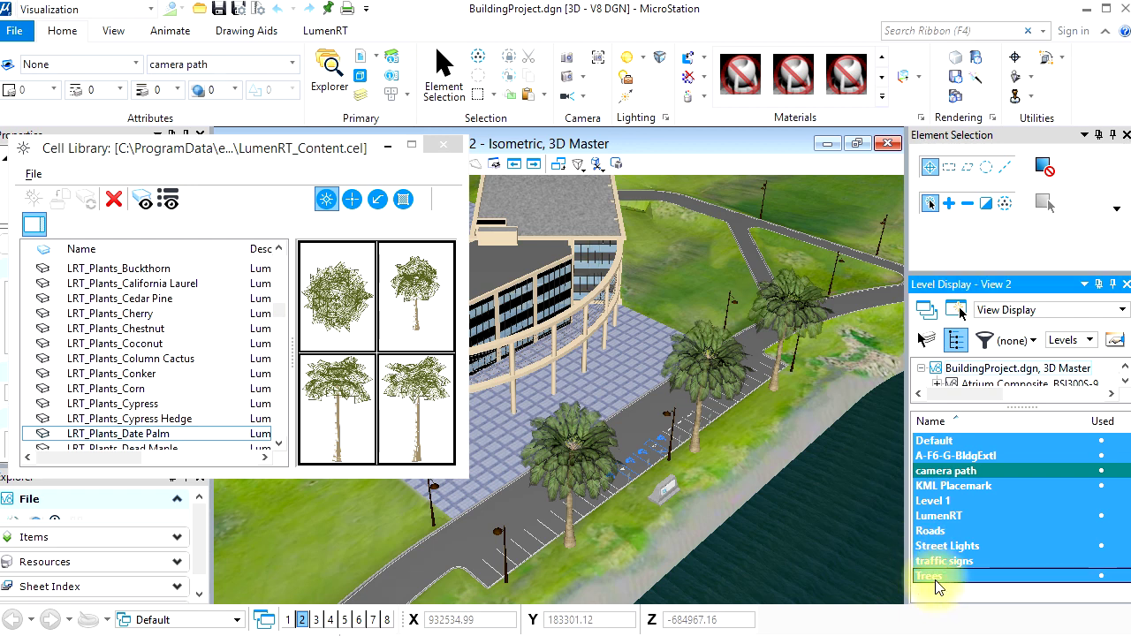
Start Replace Cells with the method set to Replace, the mode set to Global and the active cell as the replacement
click(934, 31)
text(repl)
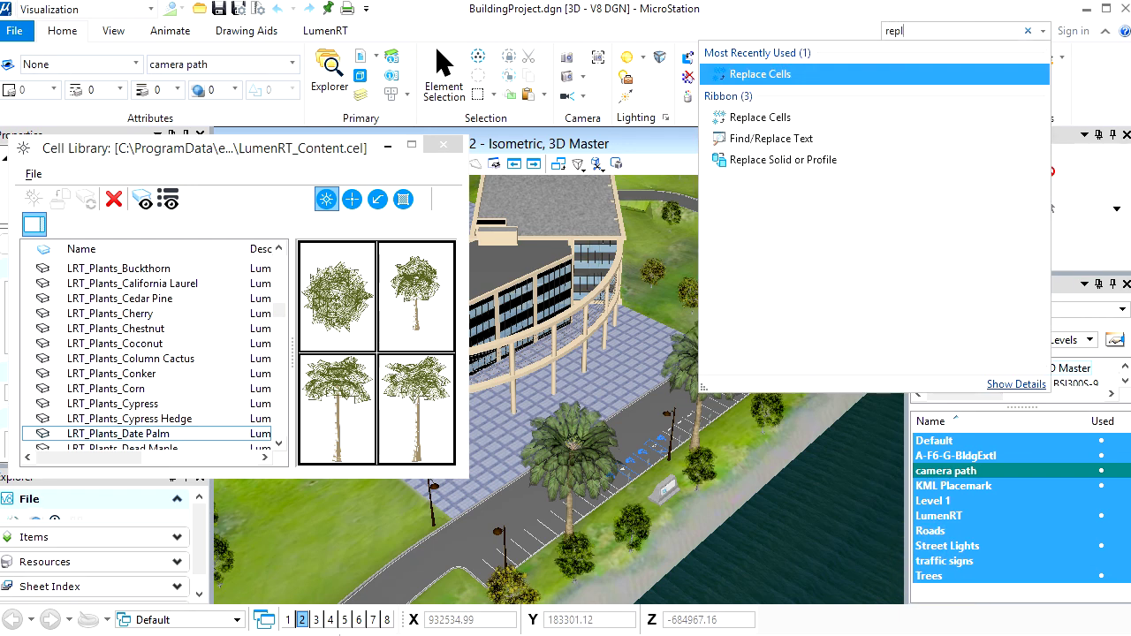
click(808, 74)
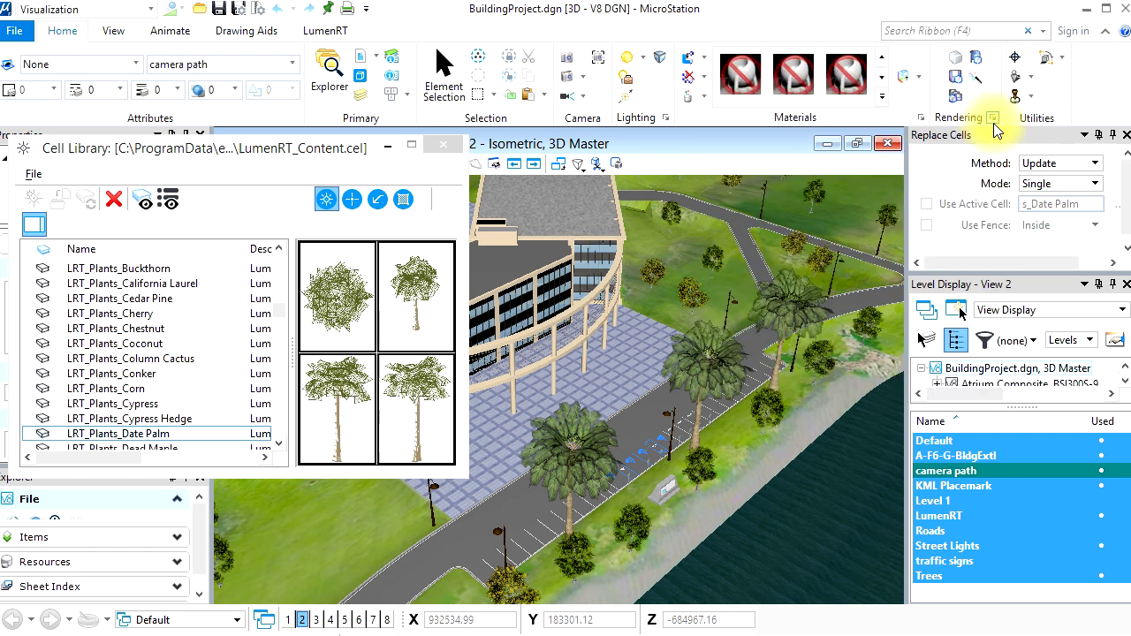
click(1042, 164)
click(1056, 180)
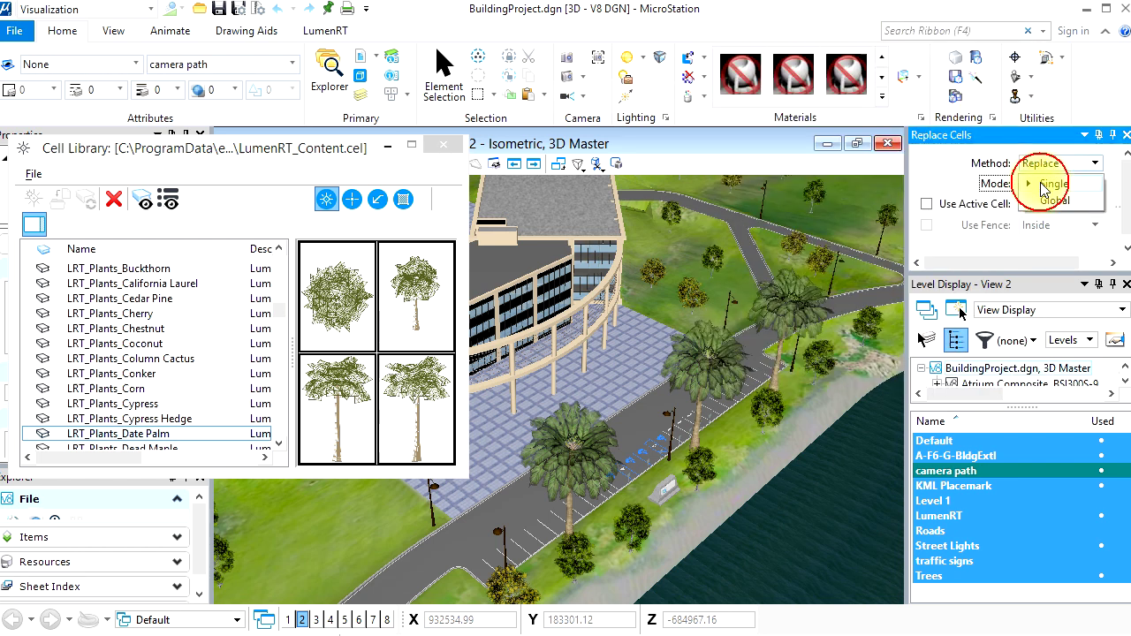
click(926, 205)
Make LRT_Plants_Ash the active cell and globally replace the green tree cells like the one beside the lakeside sign with it
click(279, 250)
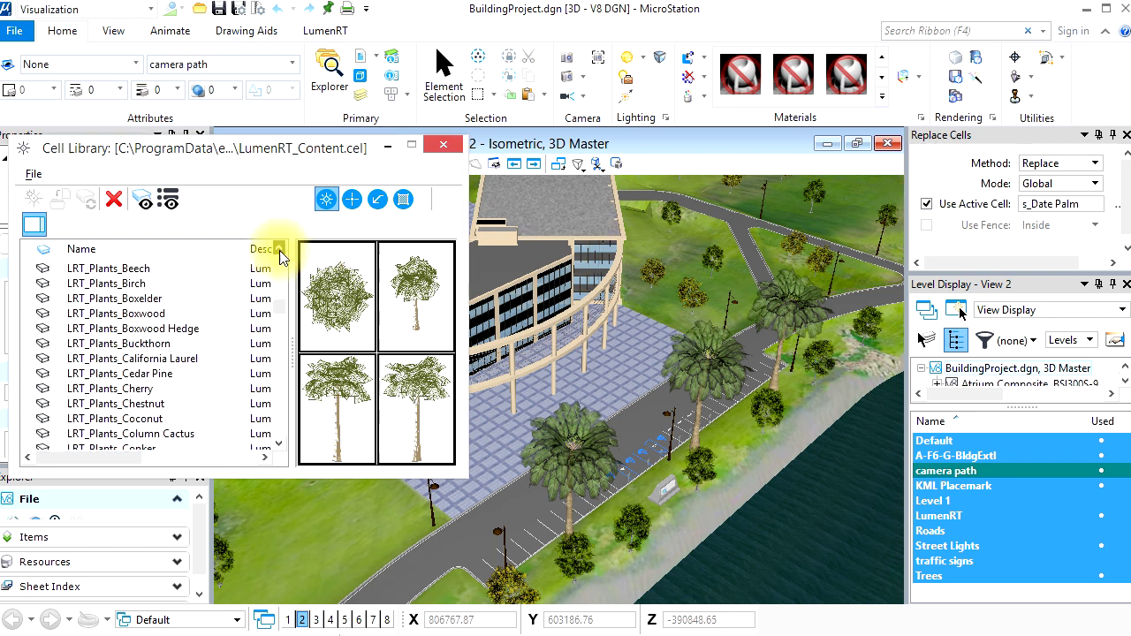
drag(279, 252, 279, 251)
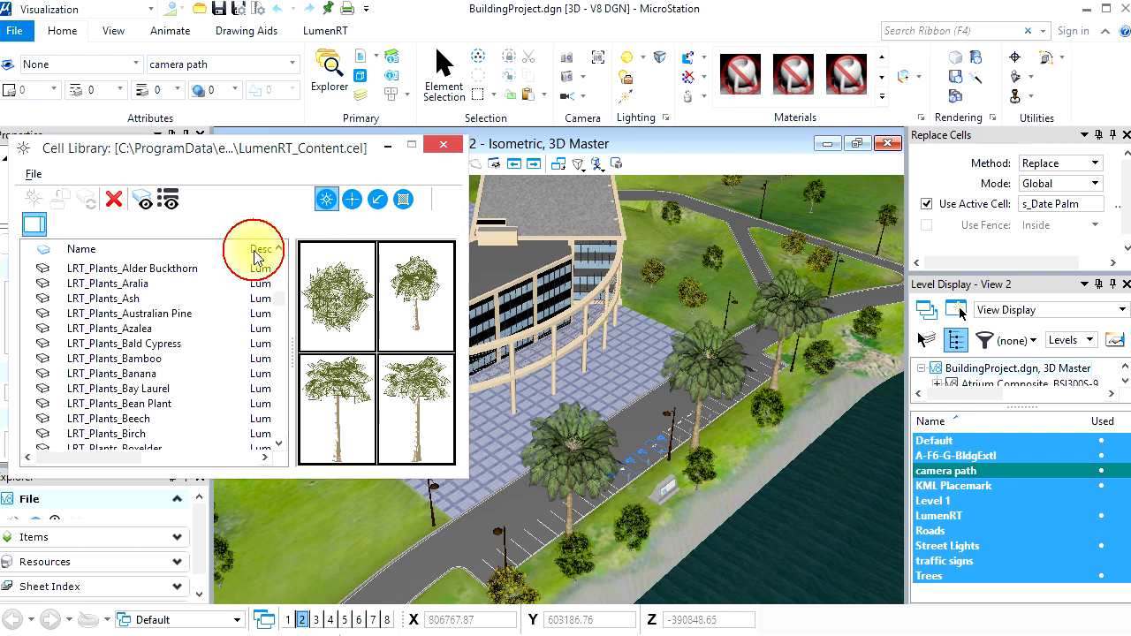
click(131, 300)
click(327, 200)
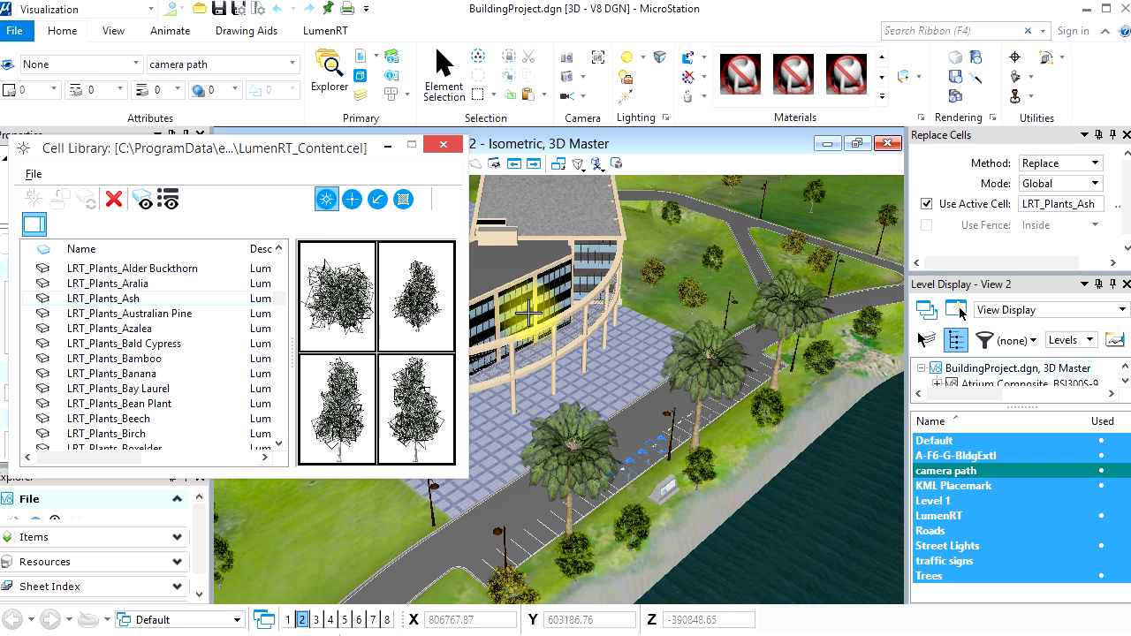
click(700, 464)
click(615, 291)
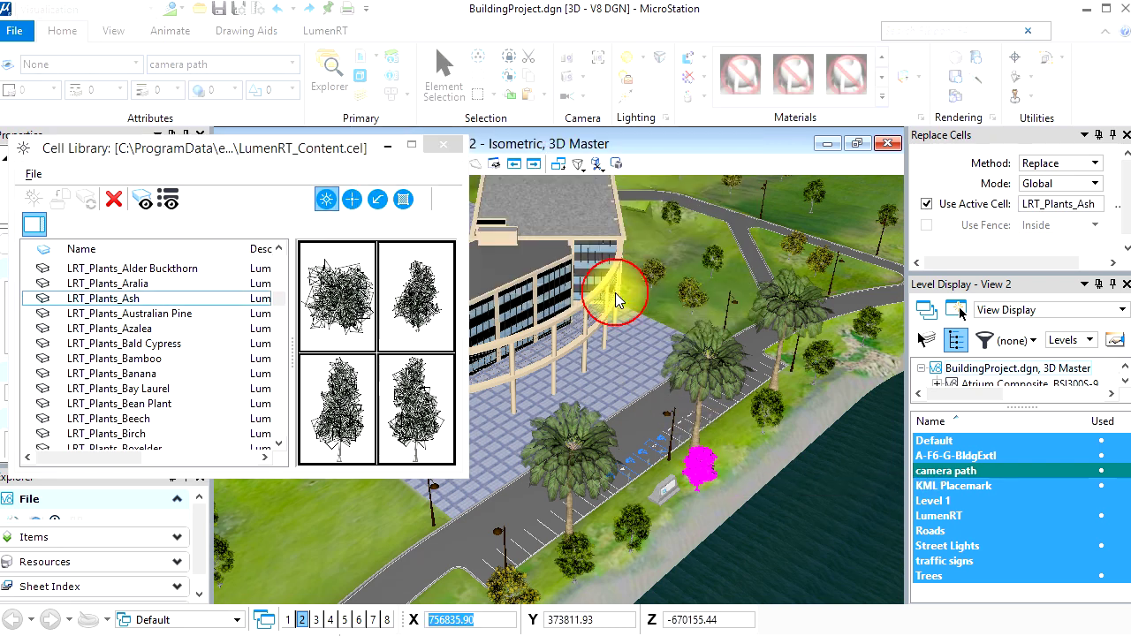
click(441, 67)
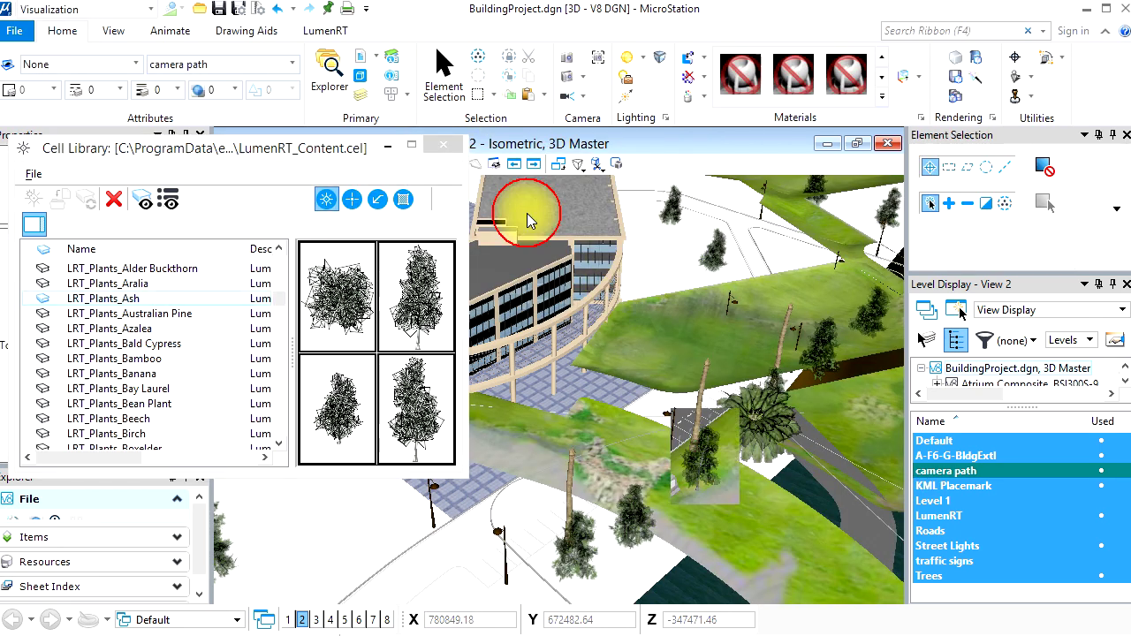
scroll(650, 385, up, 2)
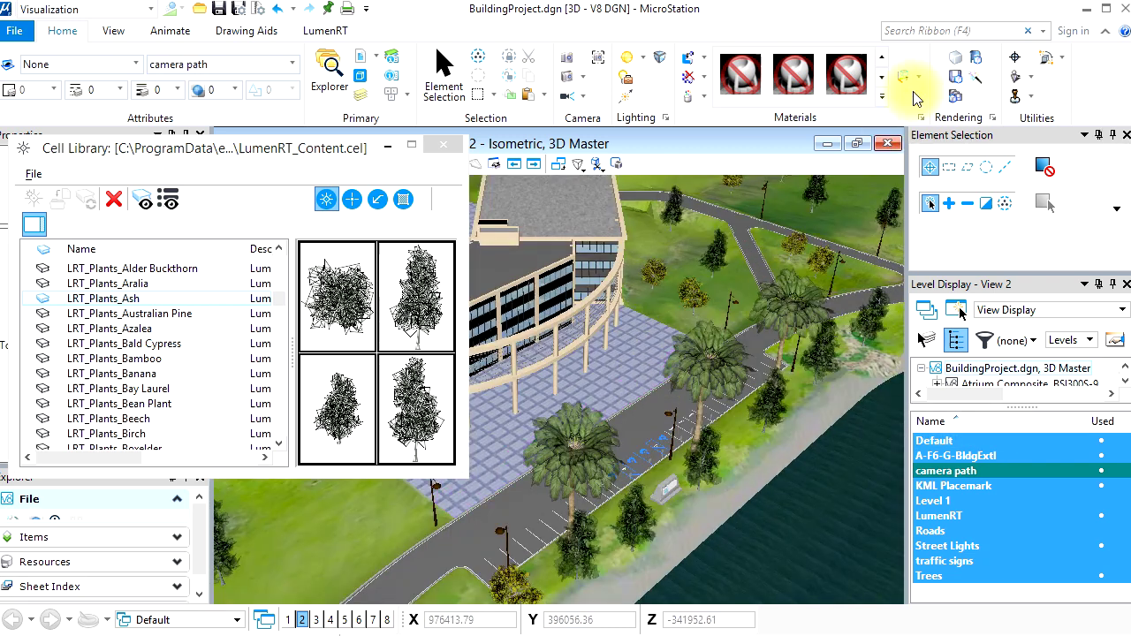
Make LRT_Plants_Birch the active cell and globally replace the yellow-leaved tree cells with it, confirming the replacement
click(939, 36)
text(repl)
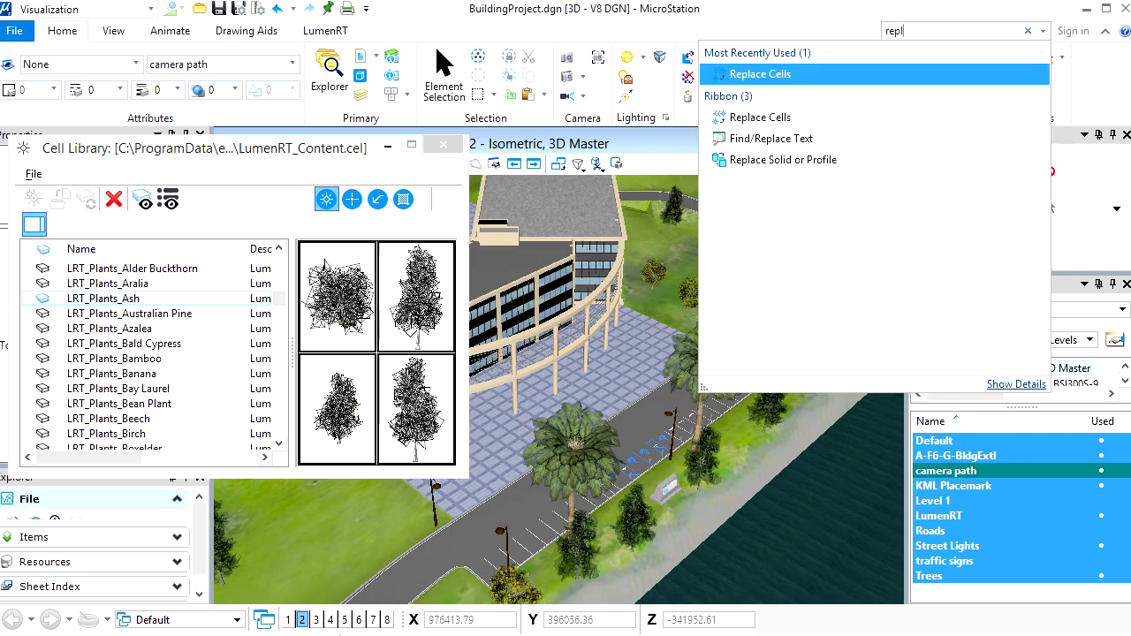
click(870, 73)
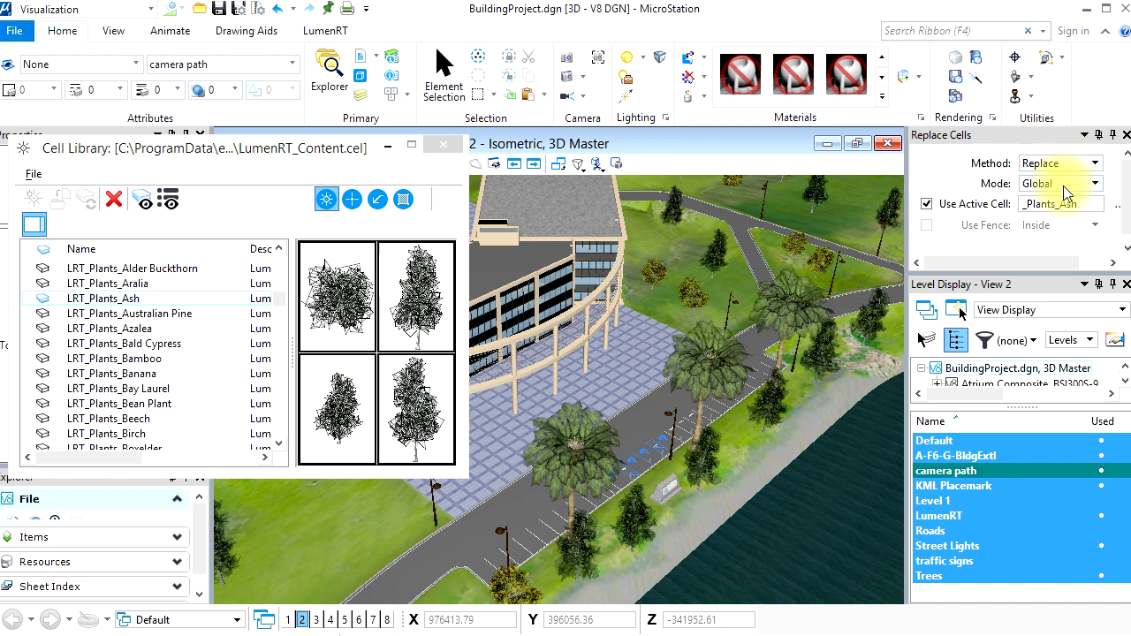
click(108, 433)
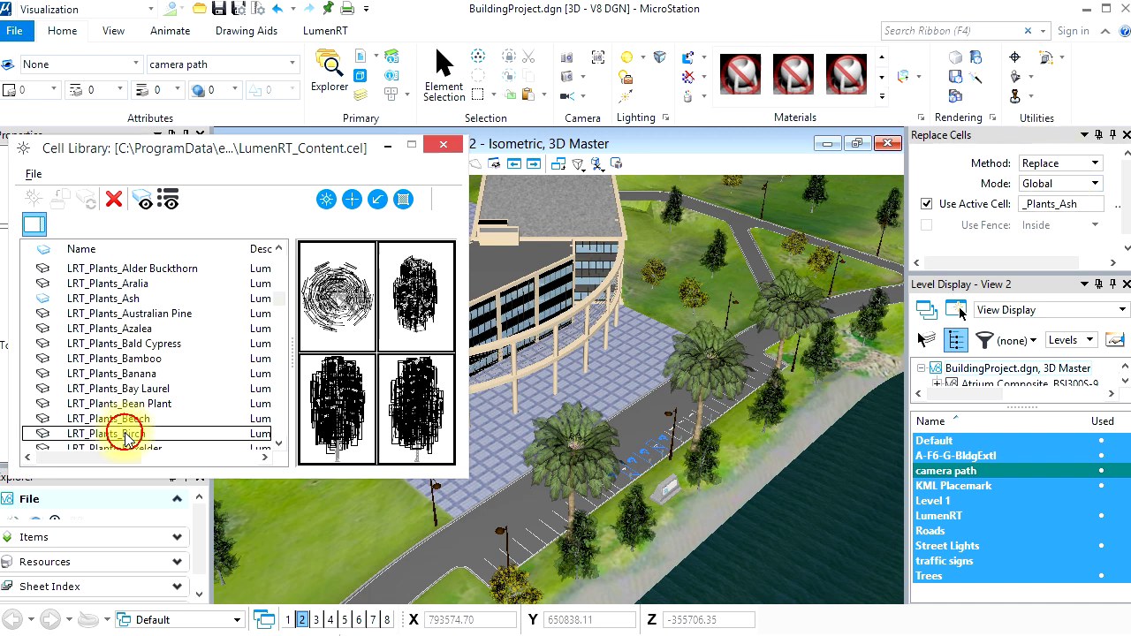
click(328, 201)
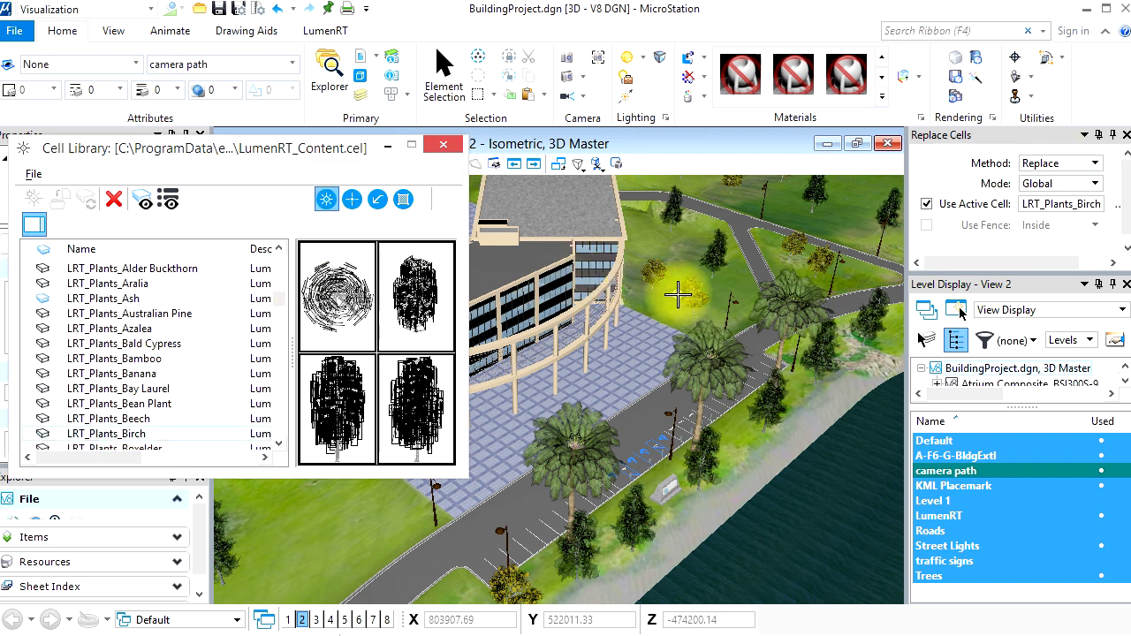
click(690, 291)
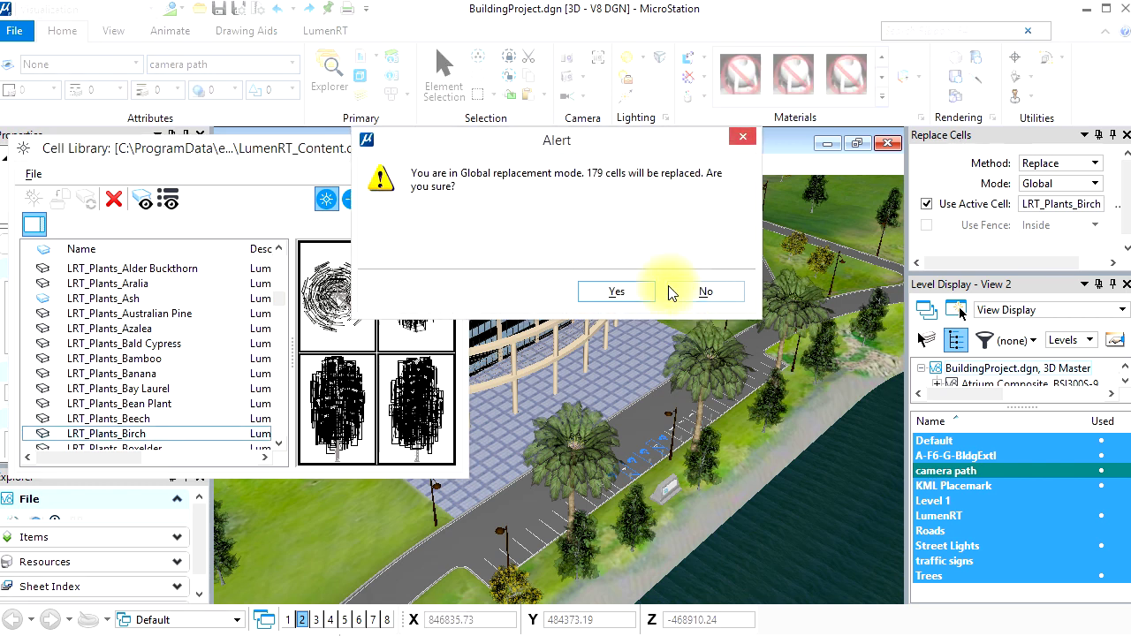
click(618, 291)
click(465, 88)
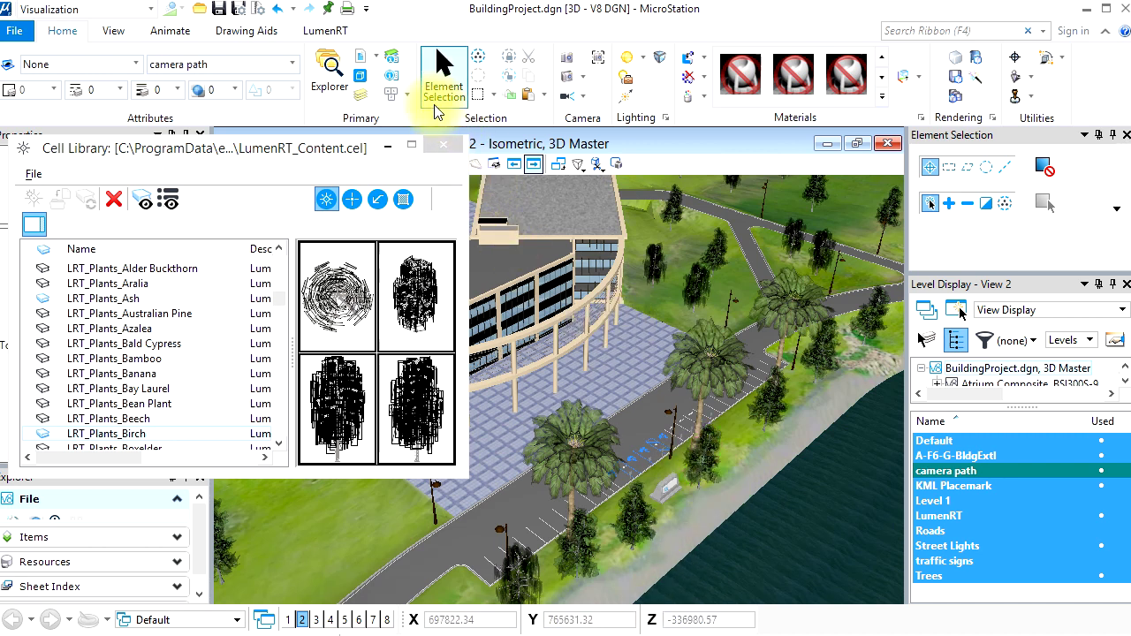
Export the building model with its replaced tree cells to LumenRT
click(333, 33)
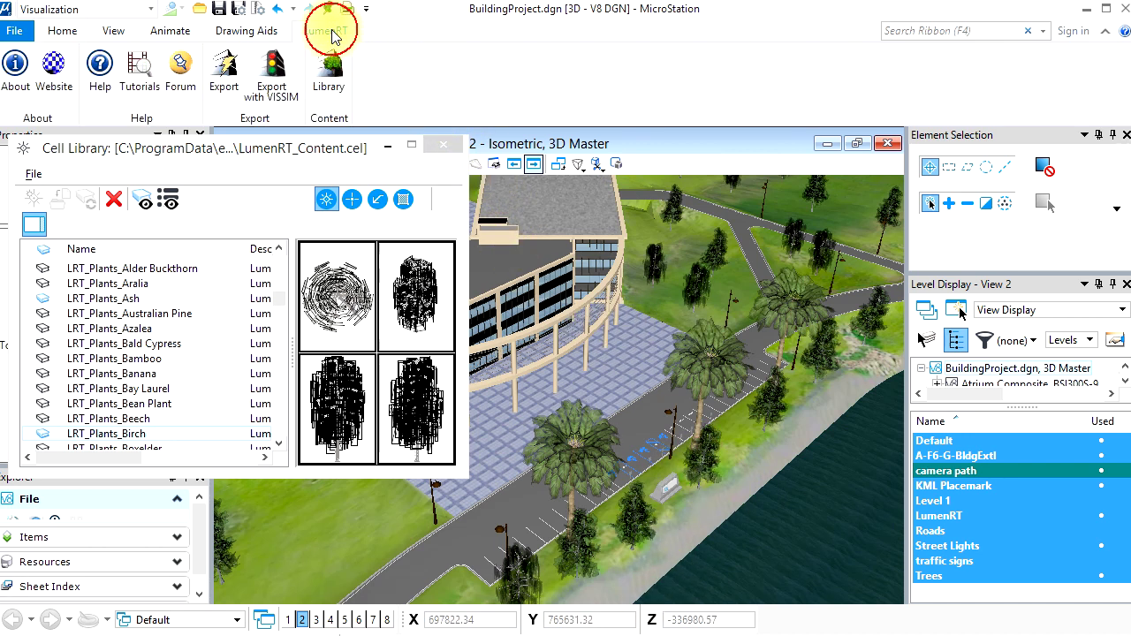
click(231, 67)
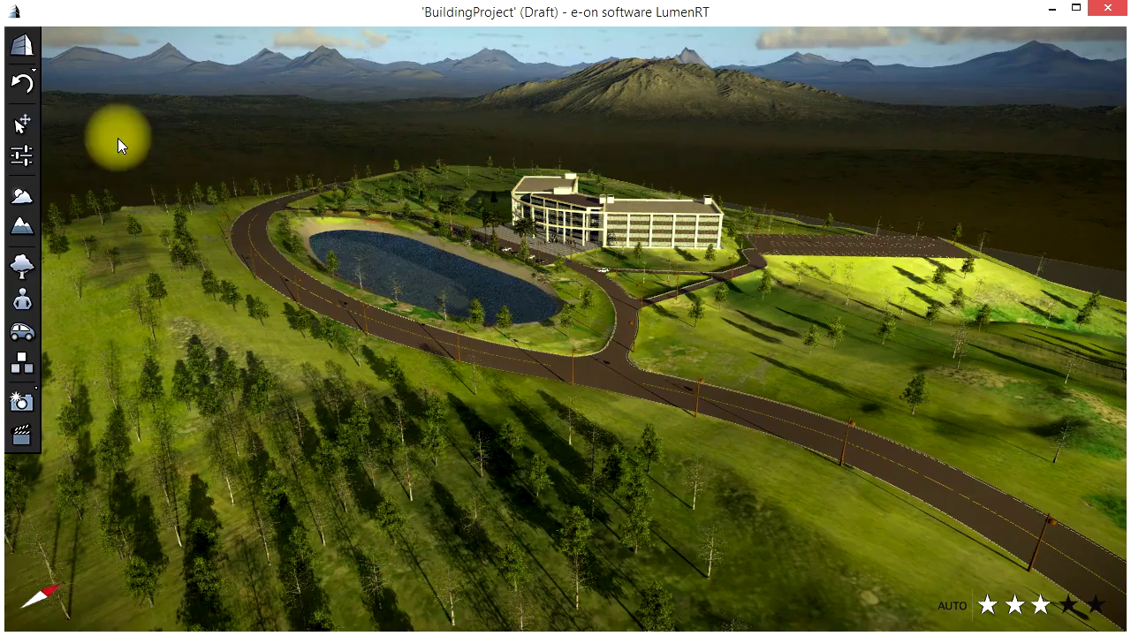
In LumenRT, set the sun position to 12:43 PM on Jul 29 and advance the season slightly
click(18, 196)
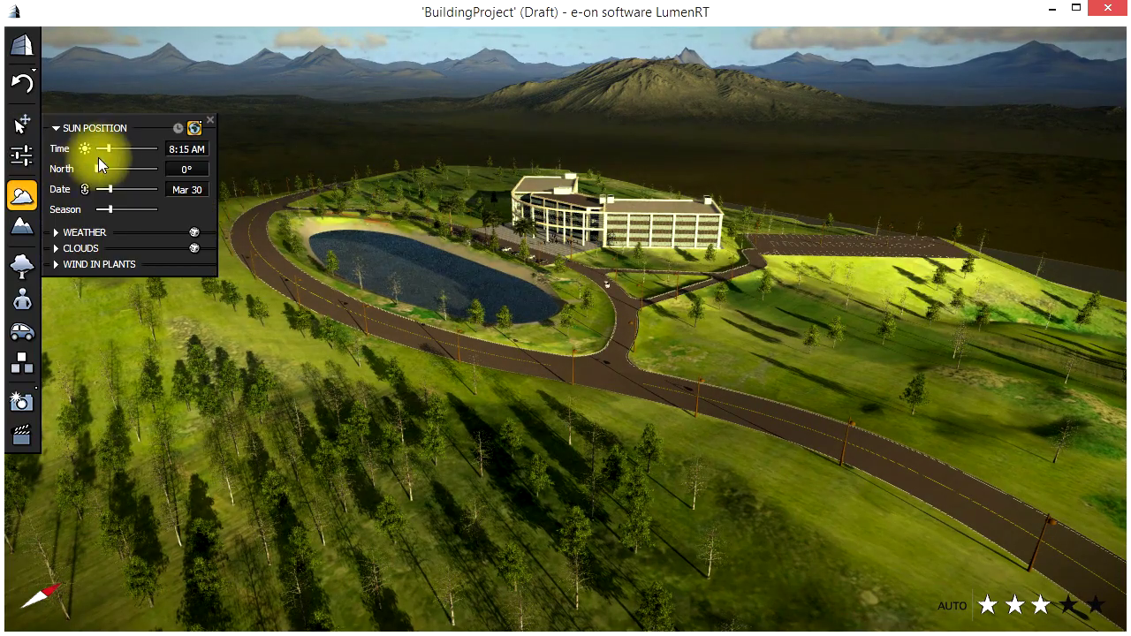
drag(108, 149, 125, 150)
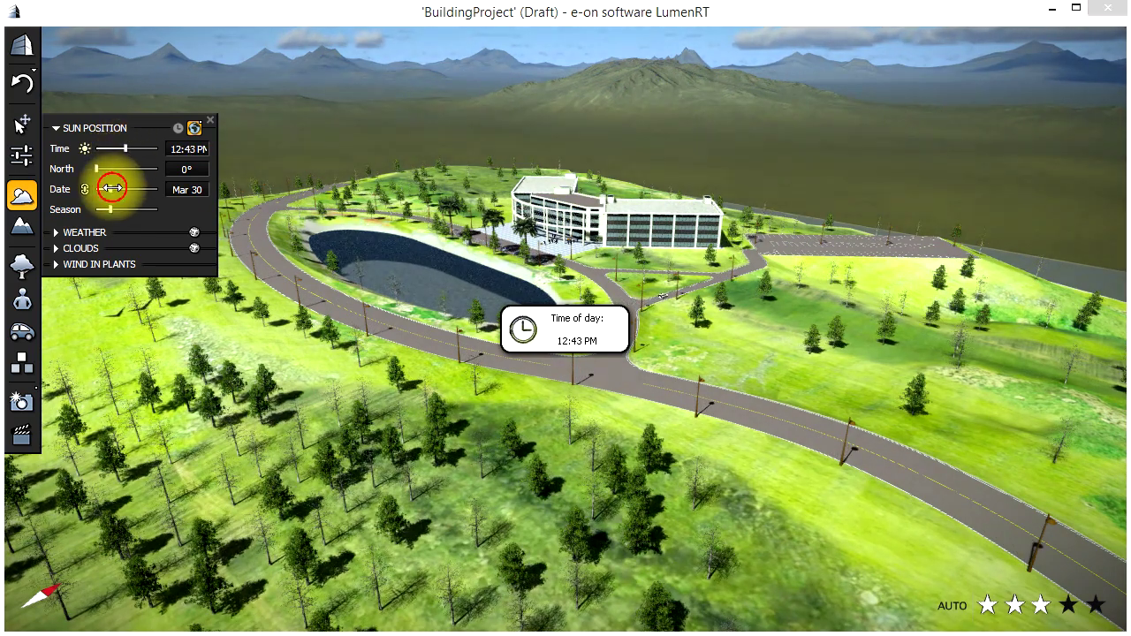
drag(111, 189, 119, 210)
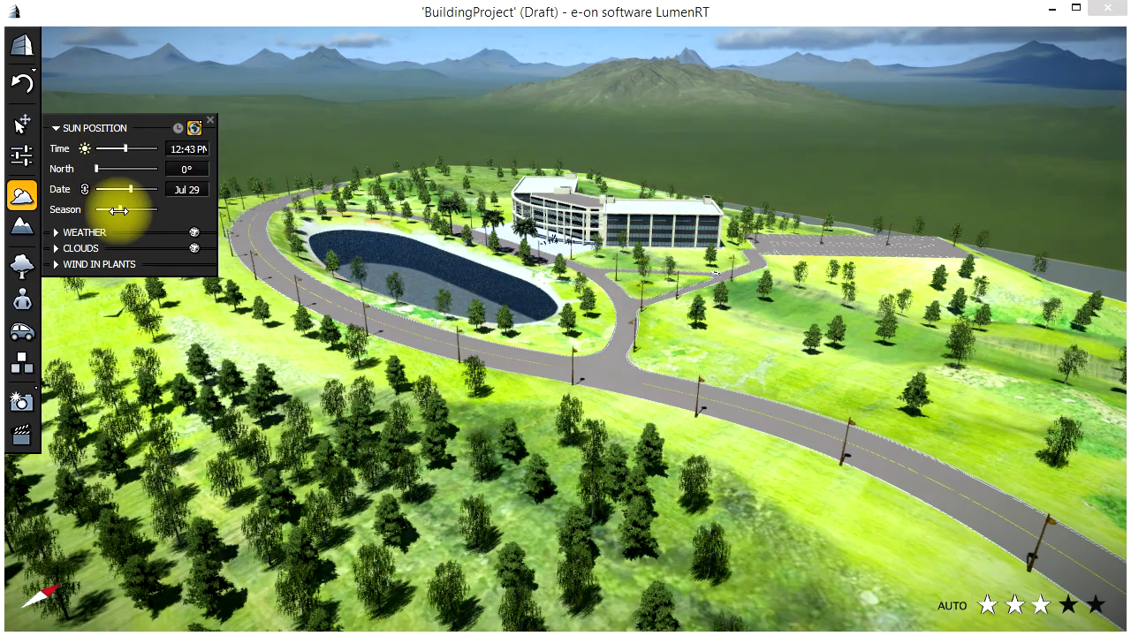
click(21, 195)
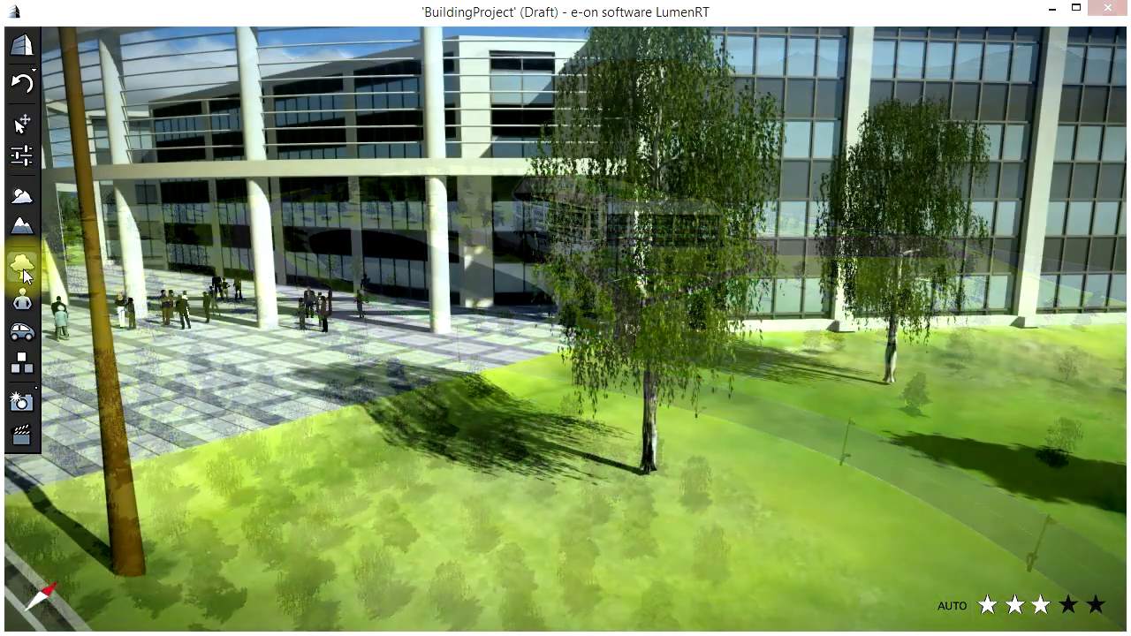
Clear the plant selection and select all six flower species, from Orchids to Short Roses, for planting
click(22, 269)
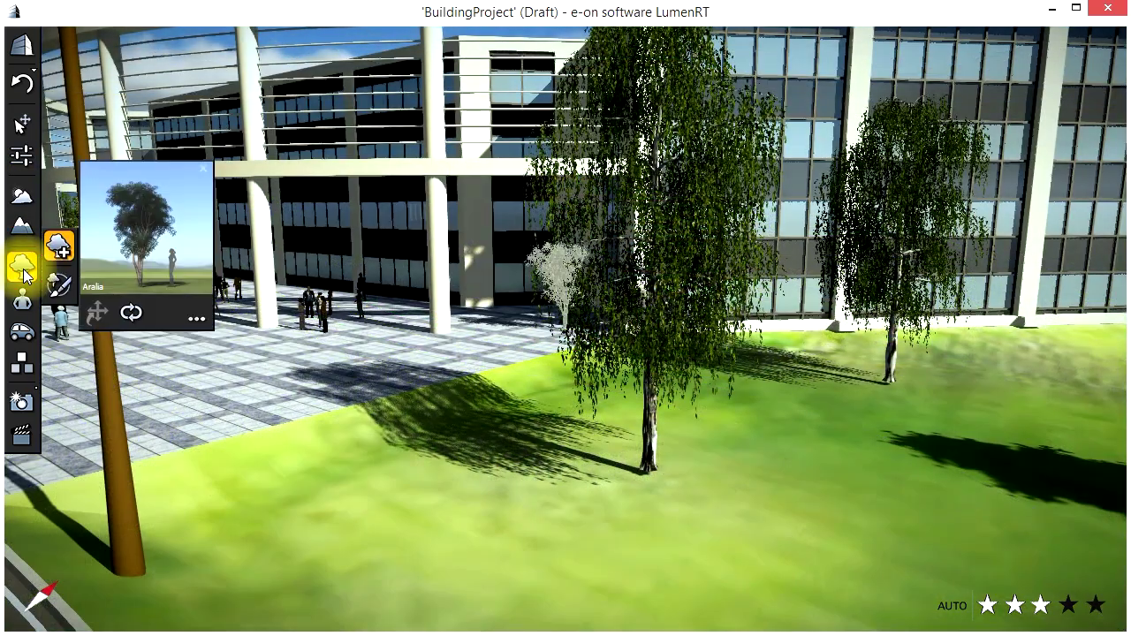
click(197, 312)
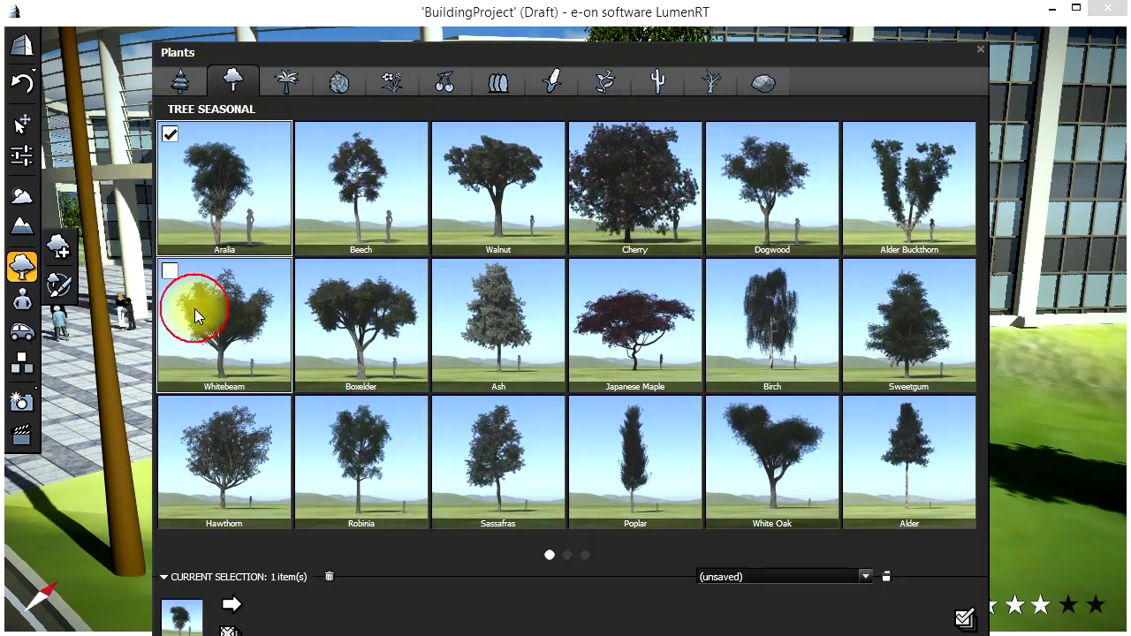
click(328, 576)
click(376, 95)
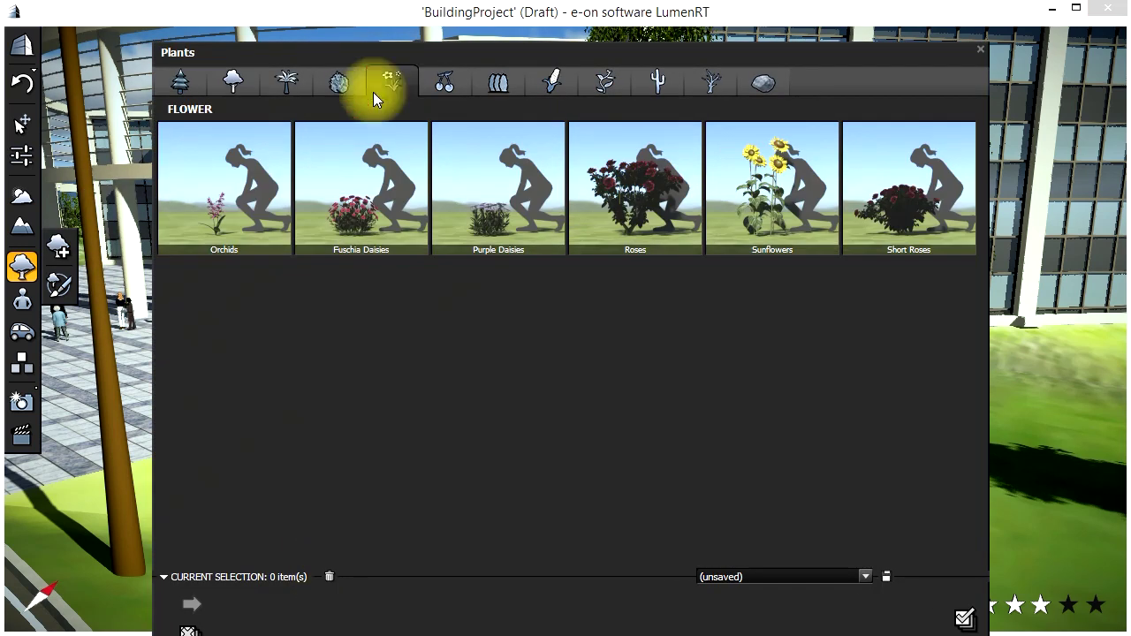
click(244, 182)
shift+click(864, 192)
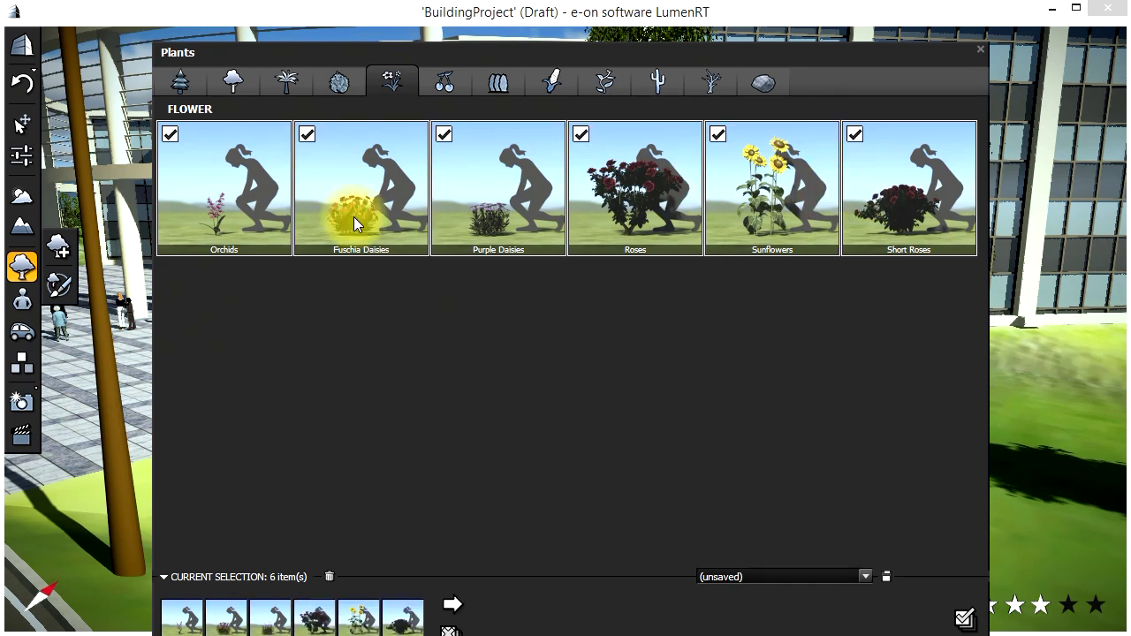
Paint the selected flowers across the foreground lawn between the lamp post and the birch trees
click(57, 290)
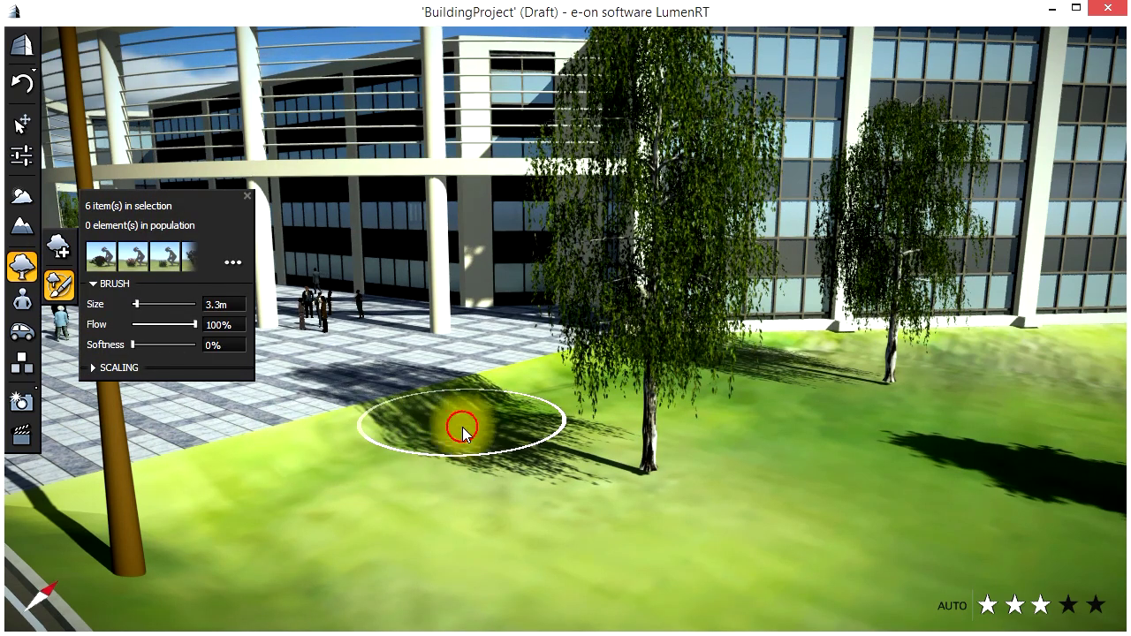
mouse_move(462, 428)
mouse_down()
mouse_move(348, 453)
mouse_move(261, 505)
mouse_move(301, 574)
mouse_move(606, 544)
mouse_move(631, 616)
mouse_move(932, 550)
mouse_move(997, 554)
mouse_move(975, 546)
mouse_move(568, 598)
mouse_move(442, 583)
mouse_up()
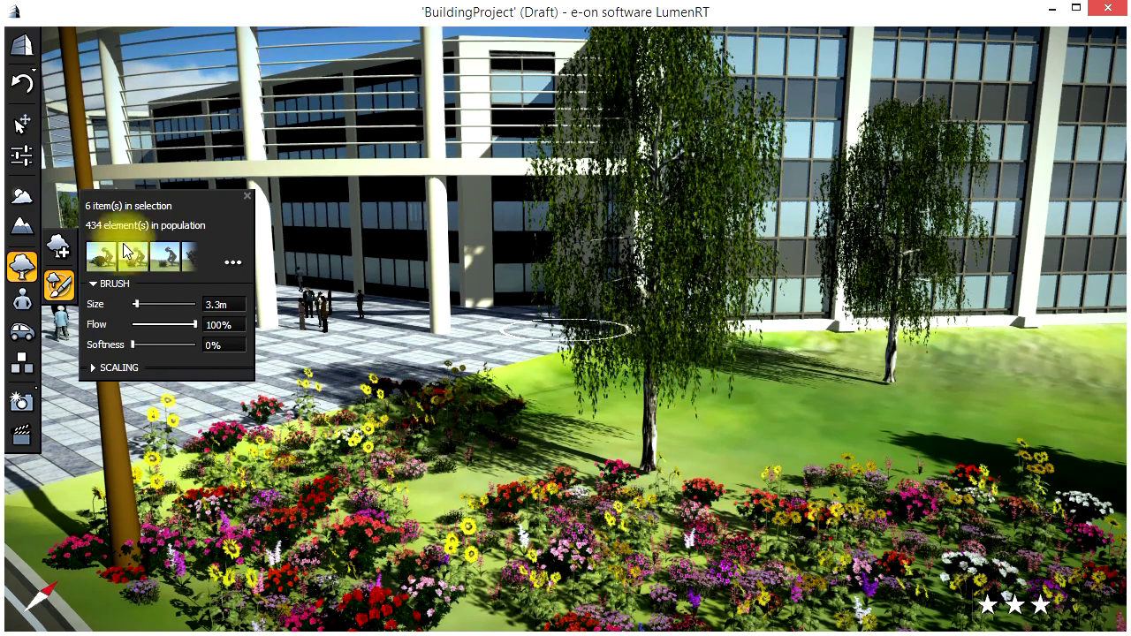
click(22, 266)
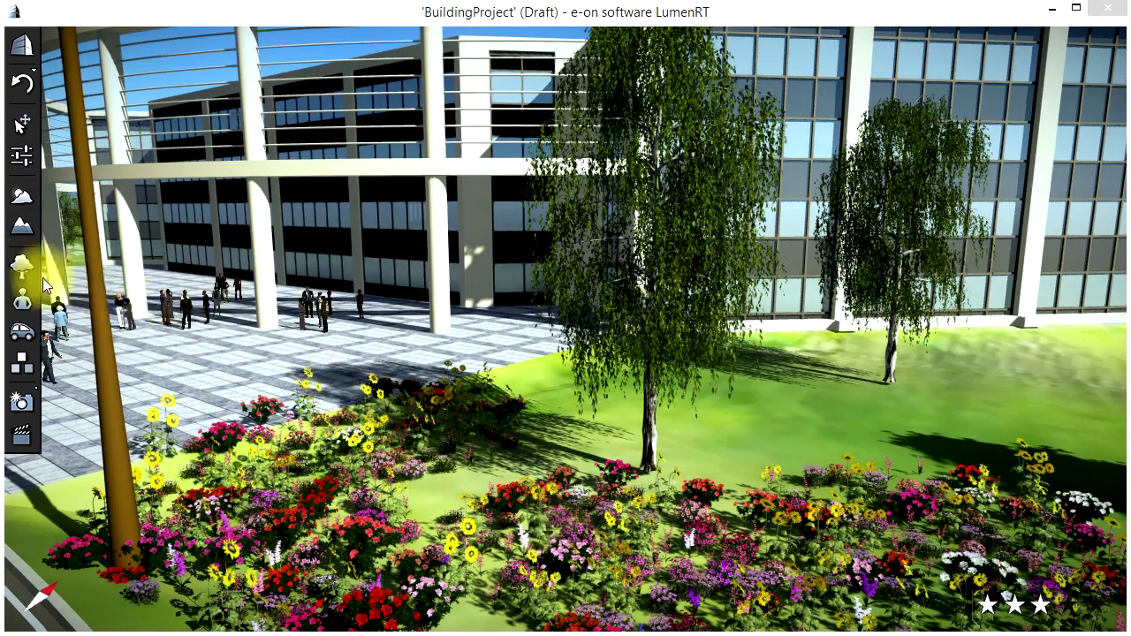
Replace the flower selection with the eleven seasonal trees from Aralia through Birch
click(23, 266)
click(228, 261)
click(328, 571)
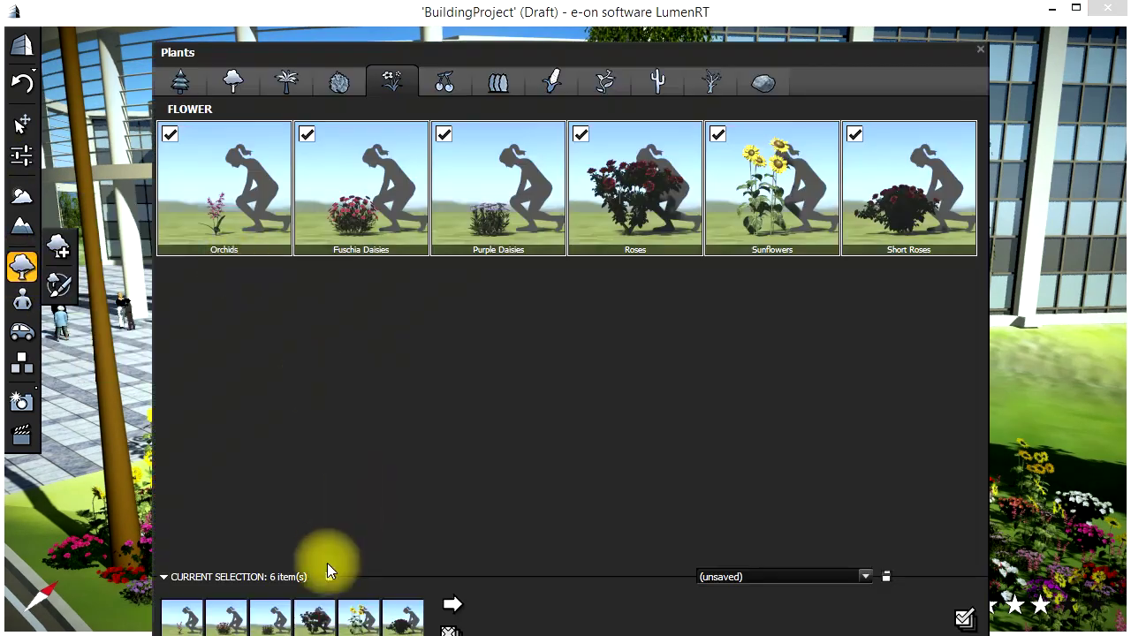
click(328, 576)
click(233, 81)
click(225, 188)
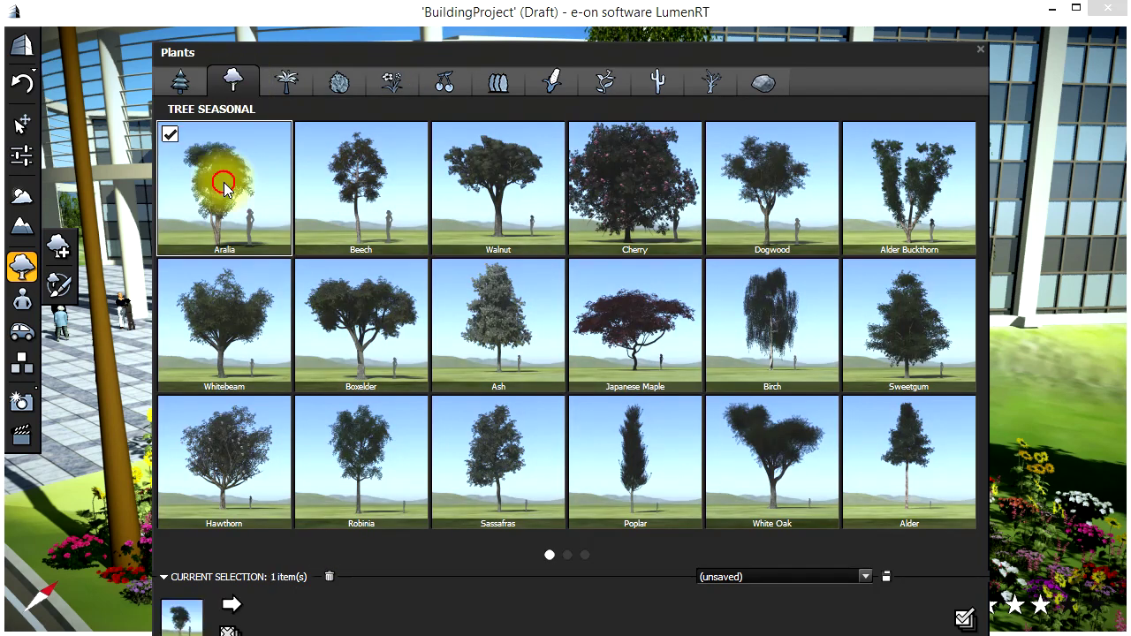
key(ctrl+a)
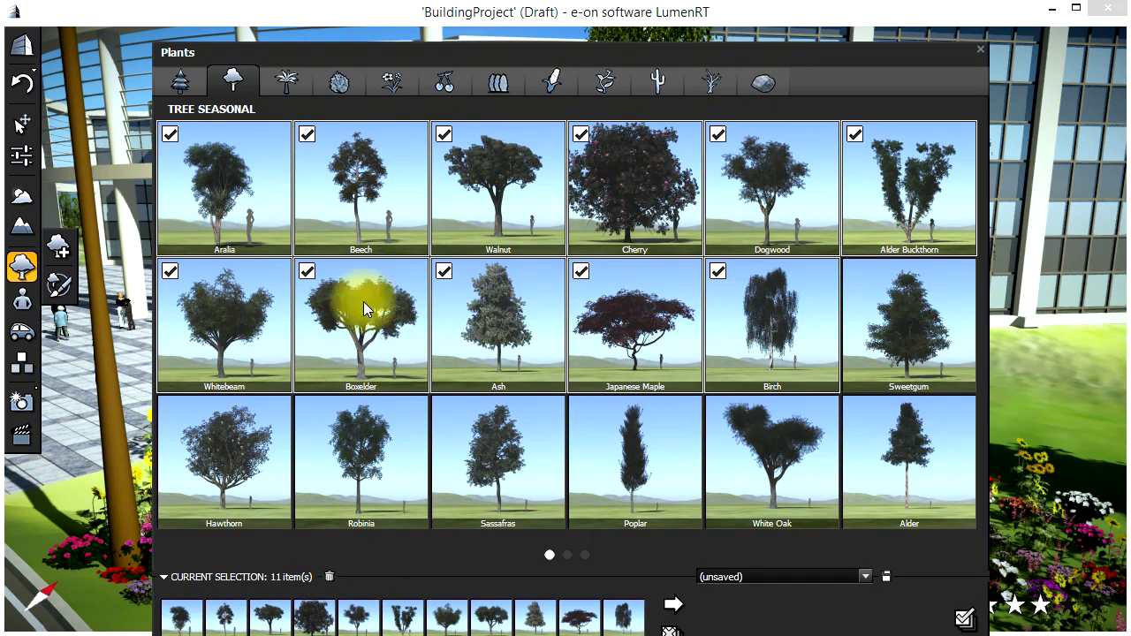
Set the plant brush's base scale to 0.4 and paint the selected trees on the lawn around the birches, behind the flowers
click(56, 285)
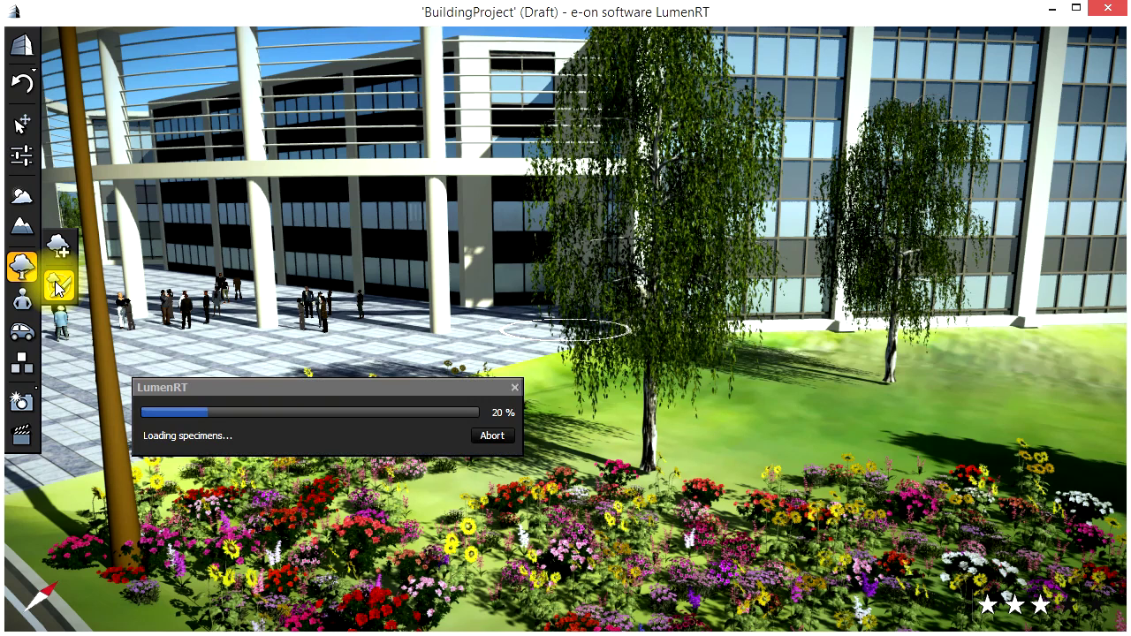
click(95, 362)
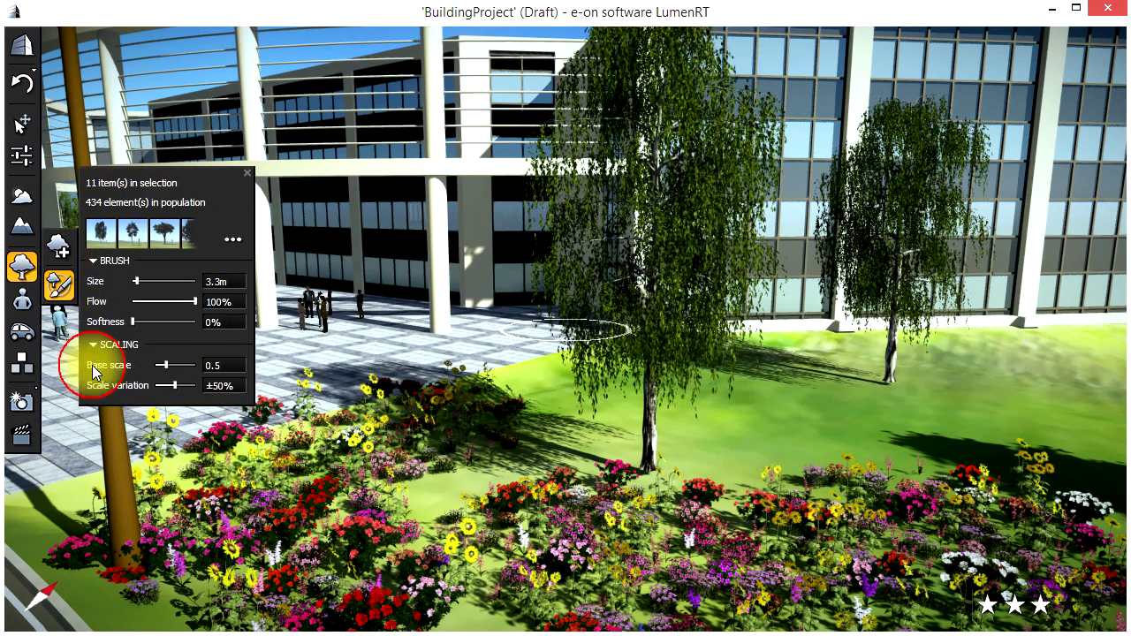
drag(167, 365, 161, 365)
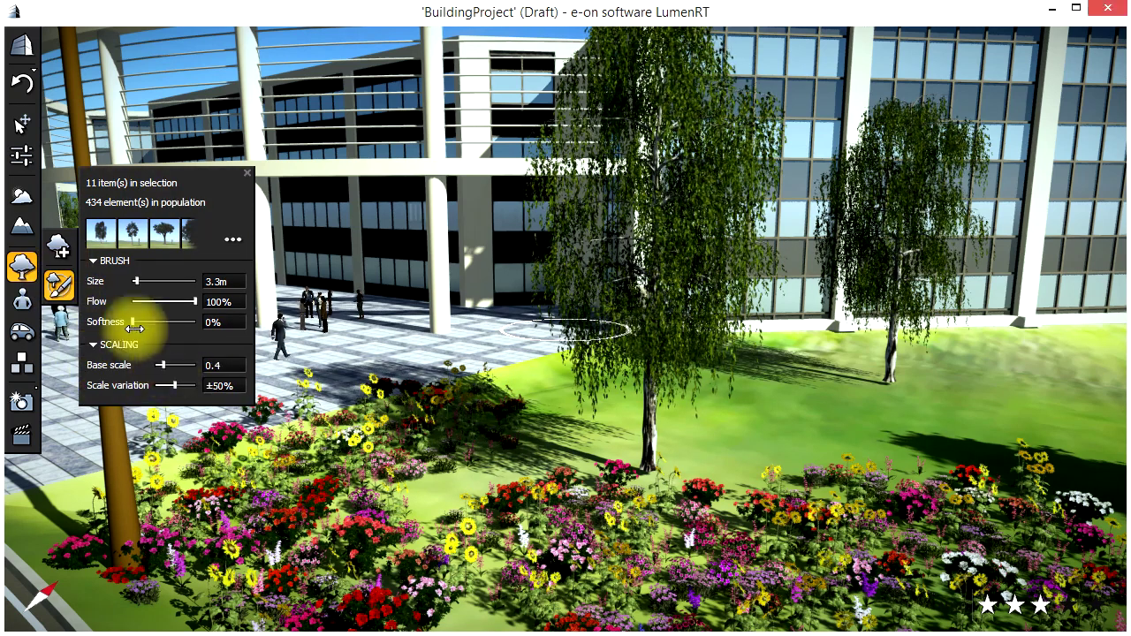
click(640, 380)
mouse_move(671, 394)
mouse_down()
mouse_move(894, 397)
mouse_move(1082, 375)
mouse_move(1062, 395)
mouse_move(898, 424)
mouse_move(790, 461)
mouse_move(685, 444)
mouse_move(567, 451)
mouse_move(504, 471)
mouse_up()
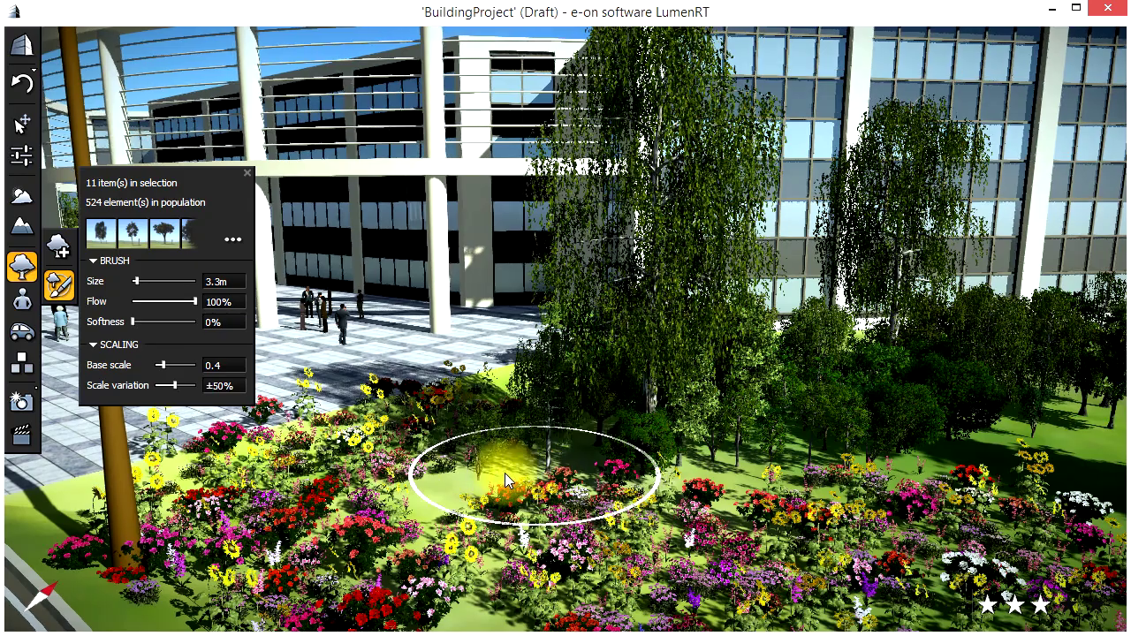
Finish planting and adjust the sky settings to change the season and lighting of the building scene
click(22, 268)
click(22, 193)
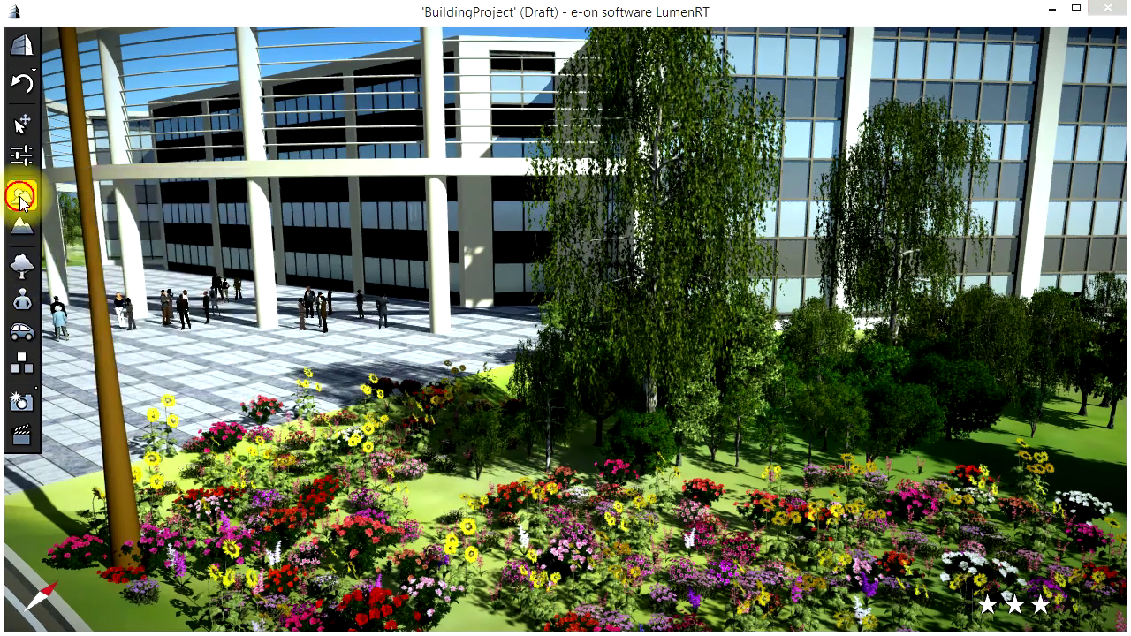
mouse_move(123, 188)
mouse_down()
mouse_move(153, 191)
mouse_move(111, 200)
mouse_up()
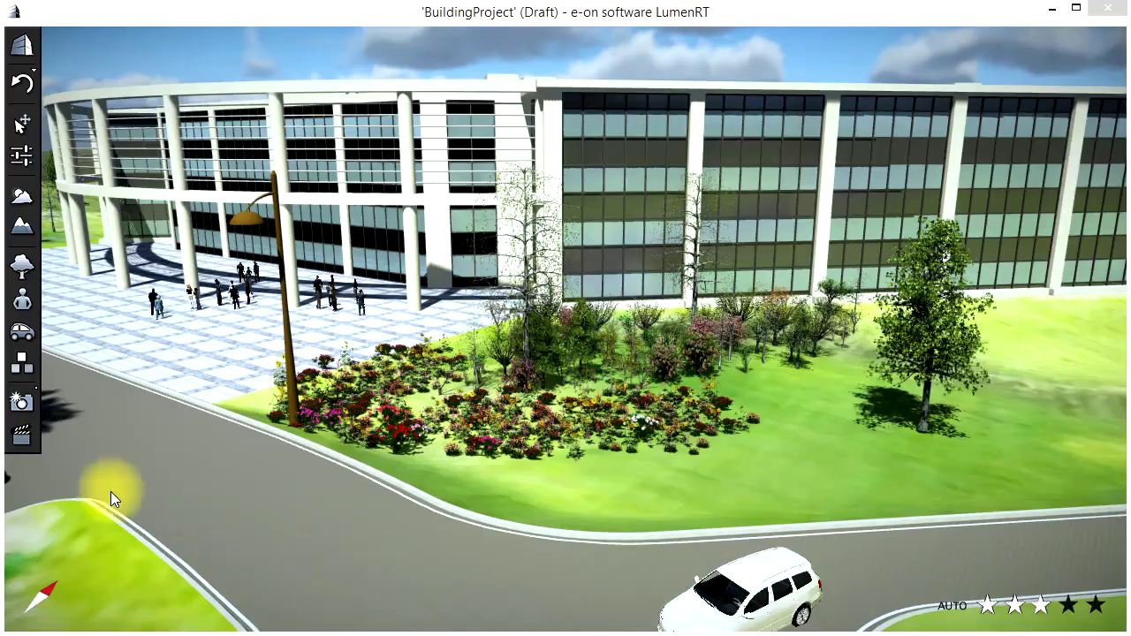
Create a movie clip with three camera keyframes: the flower bed corner, an aerial view over the lake and roads, and the palm-lined entrance plaza
click(23, 432)
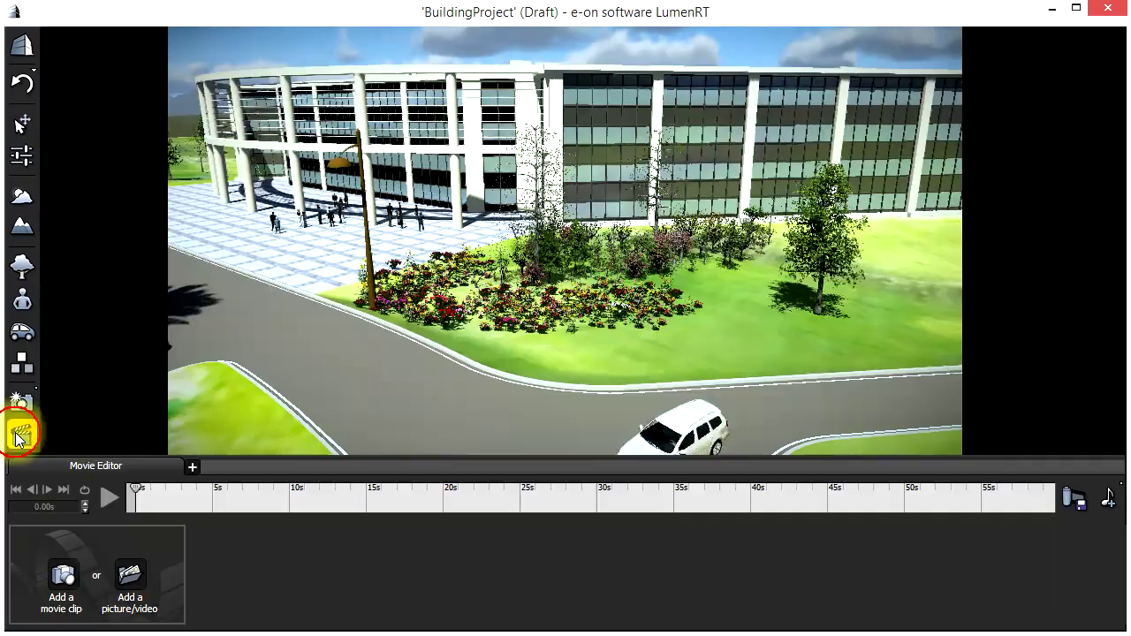
click(60, 576)
mouse_move(561, 325)
mouse_down()
mouse_move(339, 357)
mouse_move(564, 328)
mouse_up()
click(322, 575)
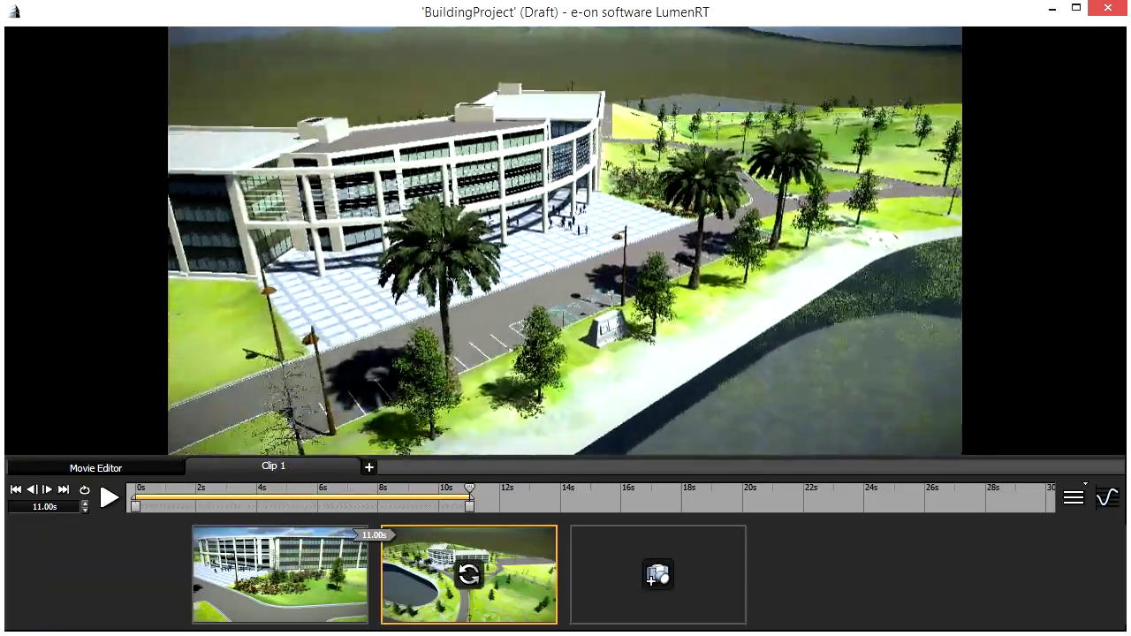
click(654, 577)
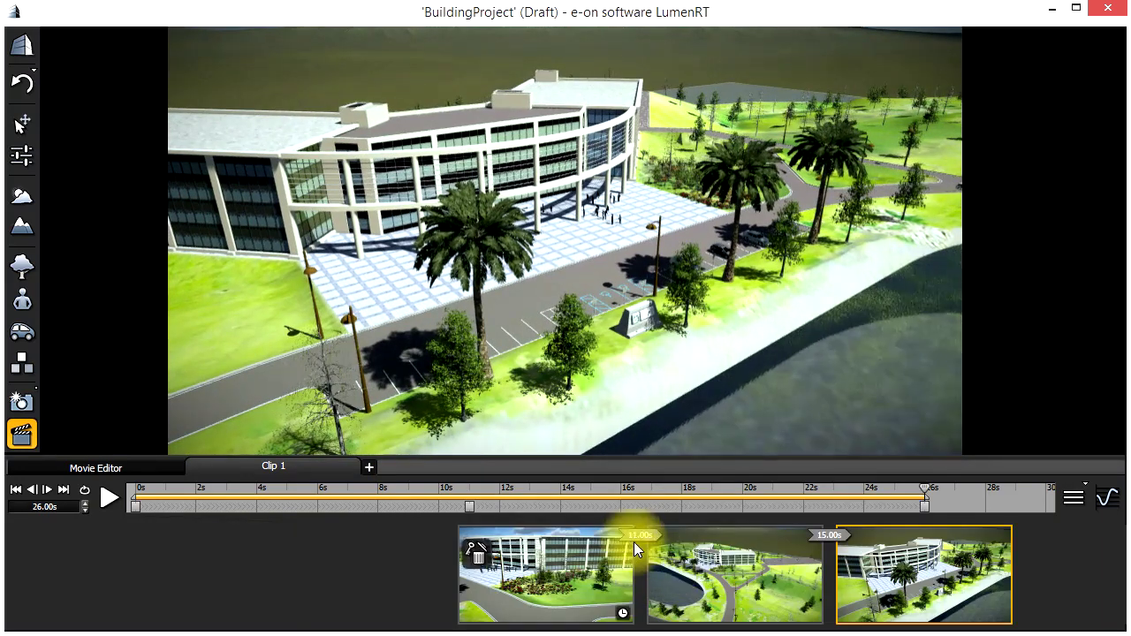
Set both transitions between the clip's keyframes to 5 seconds and export the clip
click(848, 527)
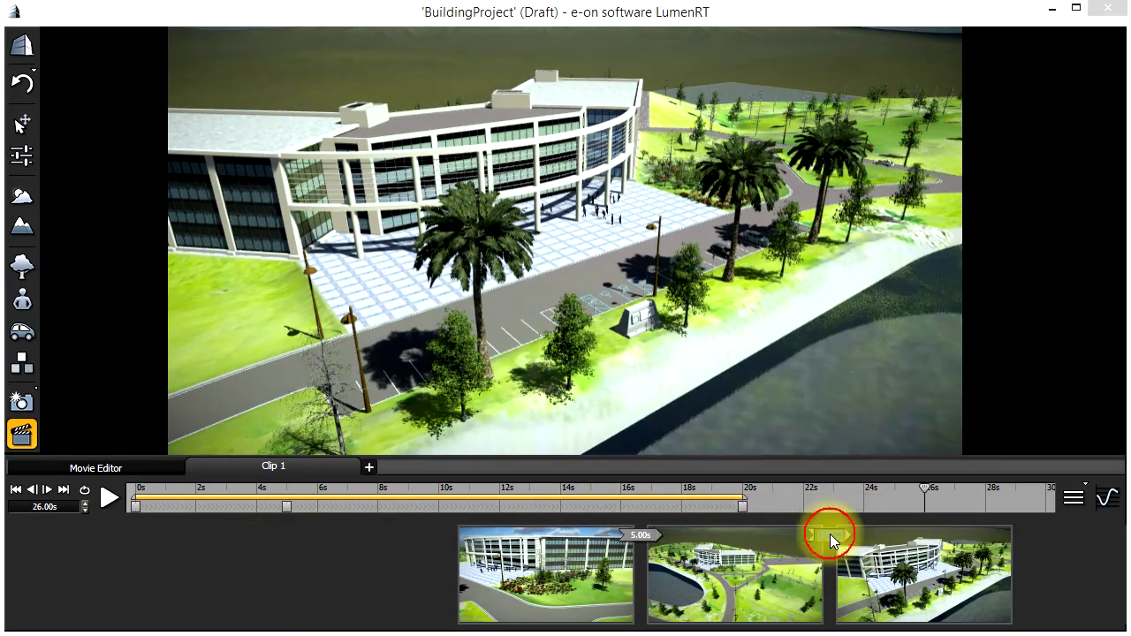
click(110, 499)
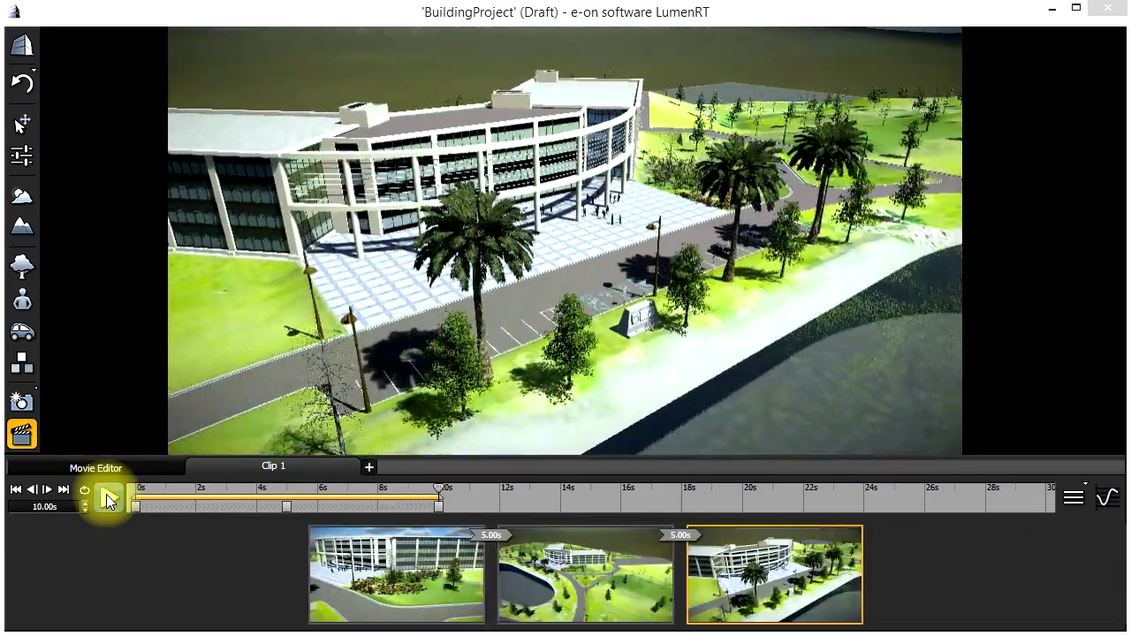
click(1073, 497)
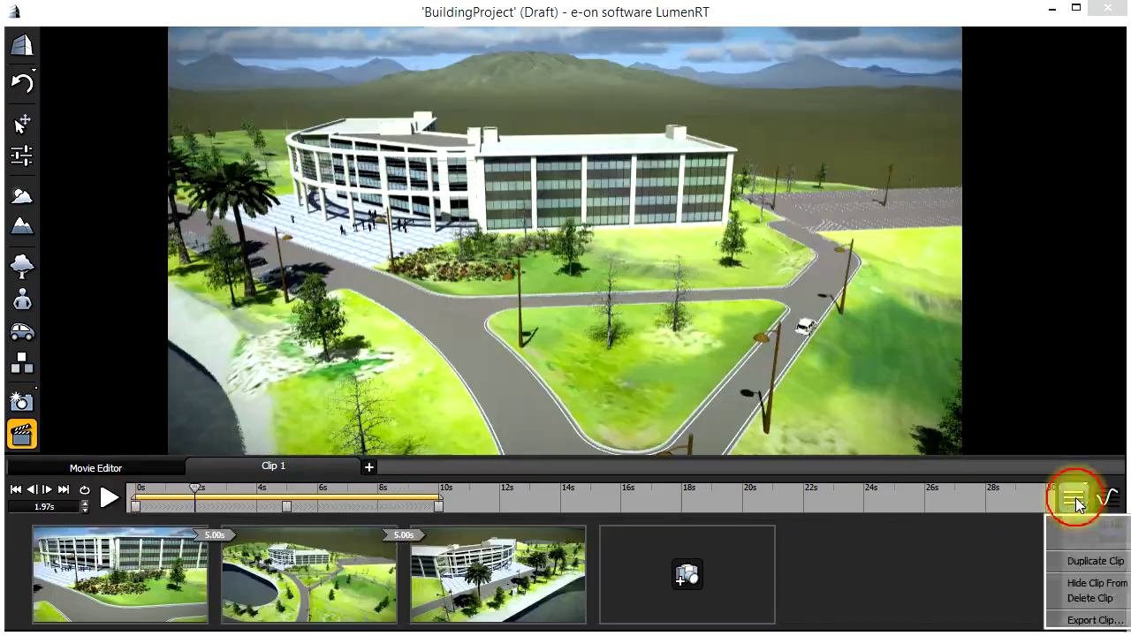
click(1092, 621)
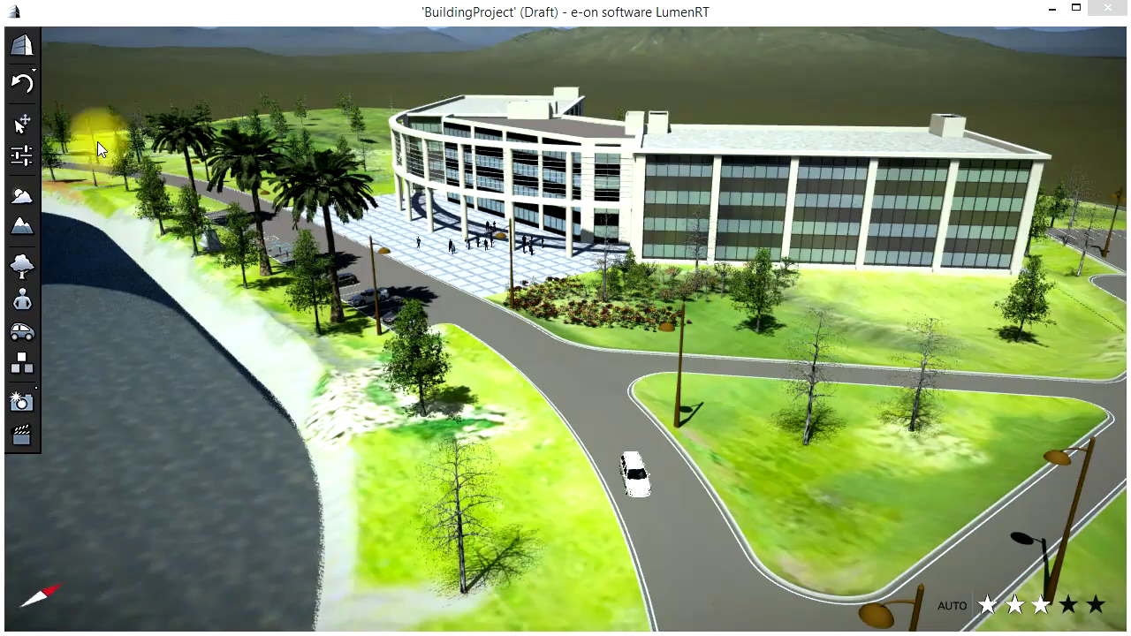
In the sharing settings' navigation options, enable starting by playing animation and showing the compass during navigation, keeping automatic display quality off
click(23, 46)
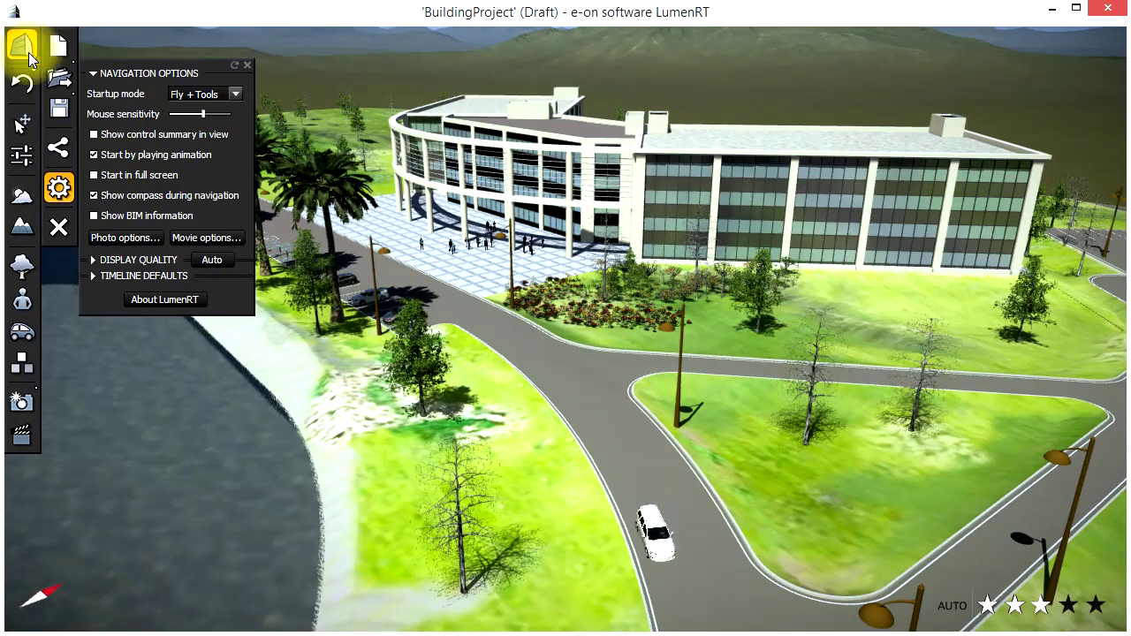
click(59, 148)
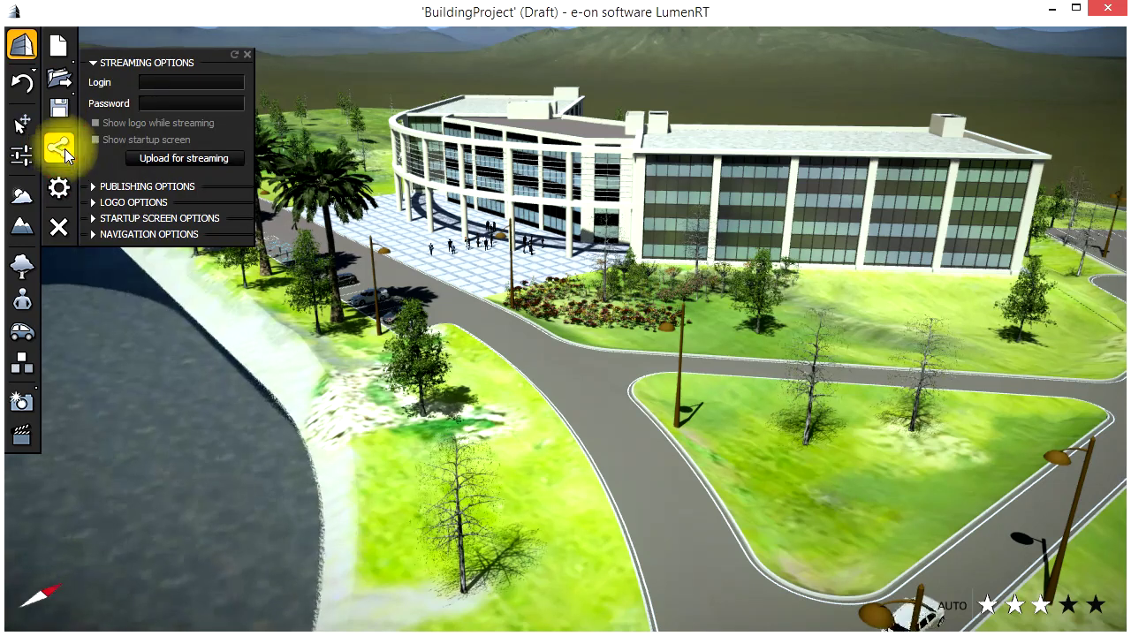
click(94, 234)
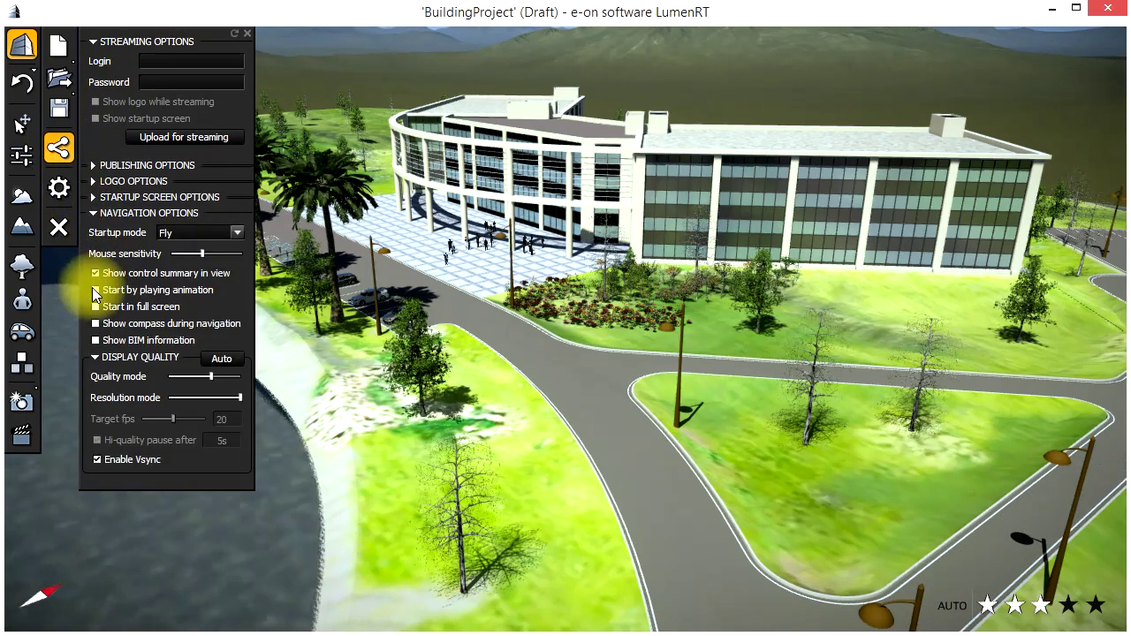
click(95, 290)
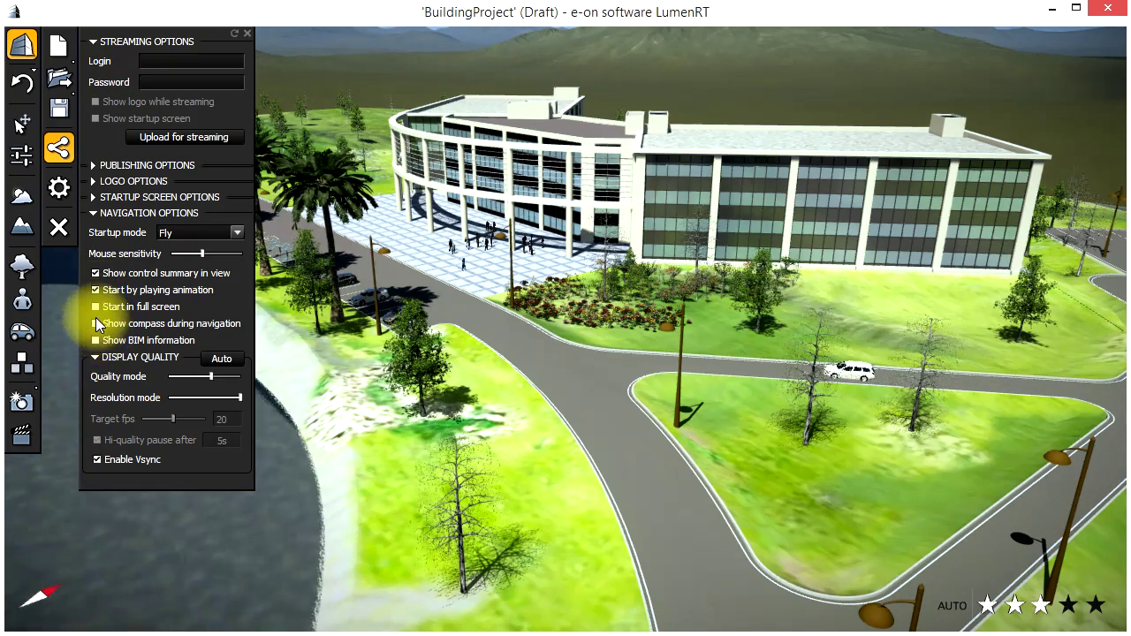
click(95, 323)
click(223, 359)
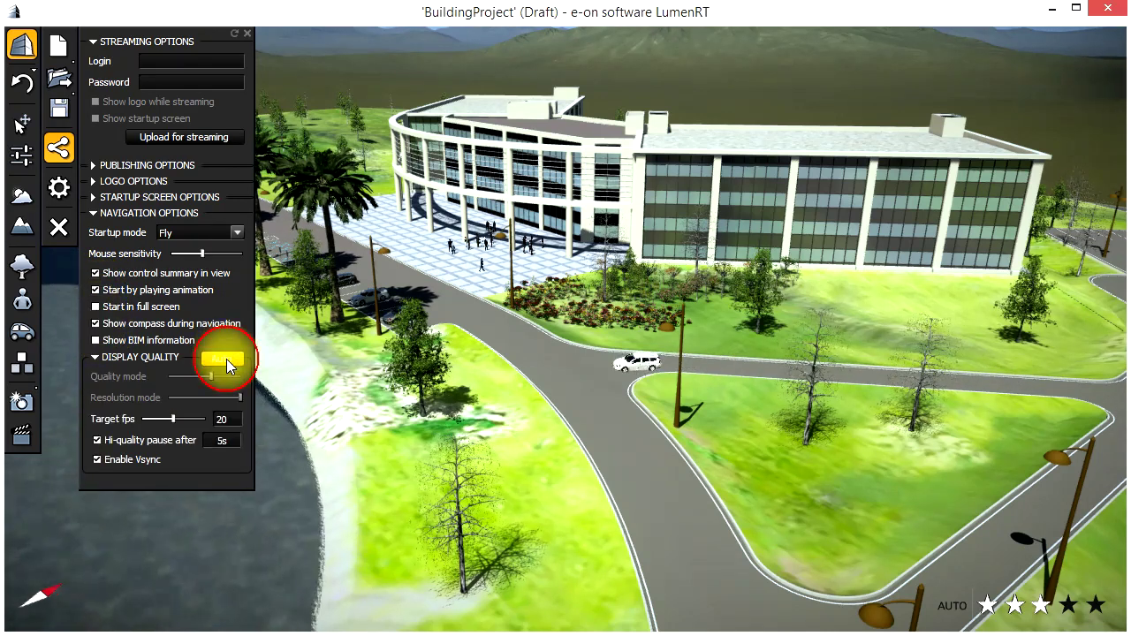
click(223, 360)
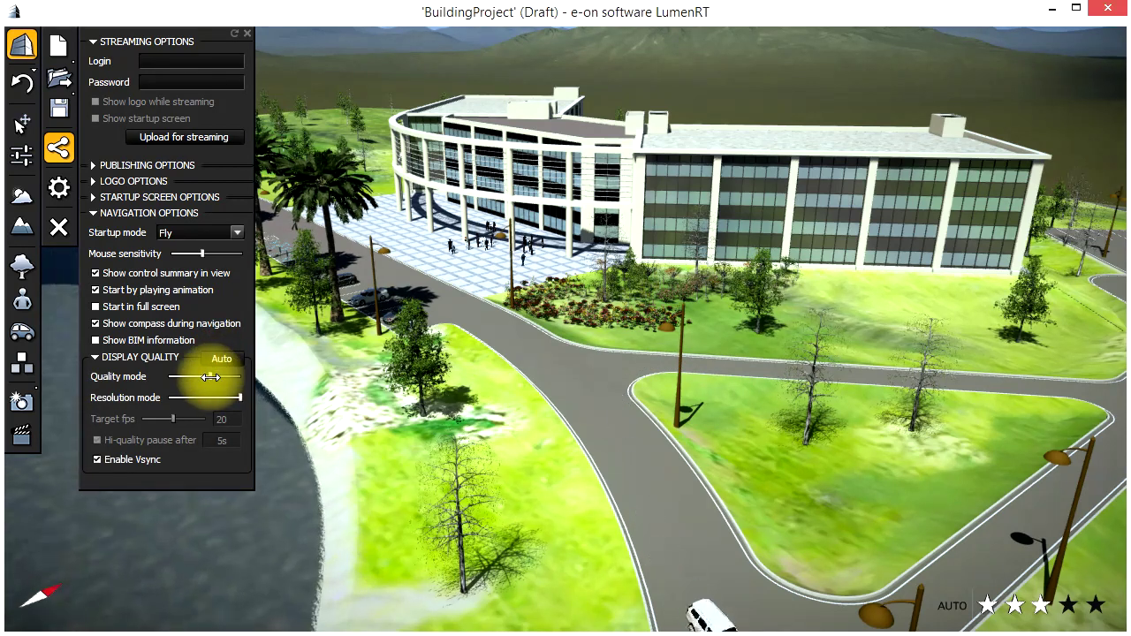
click(93, 214)
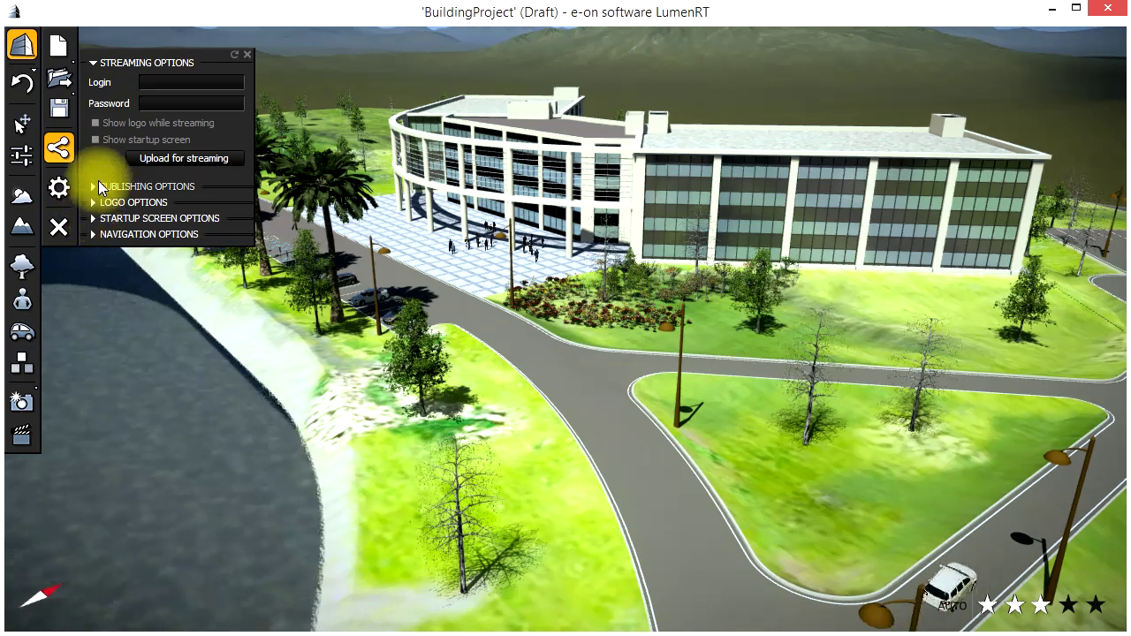
Publish the scene to the desktop as BuildingProject for the Windows platform
click(94, 187)
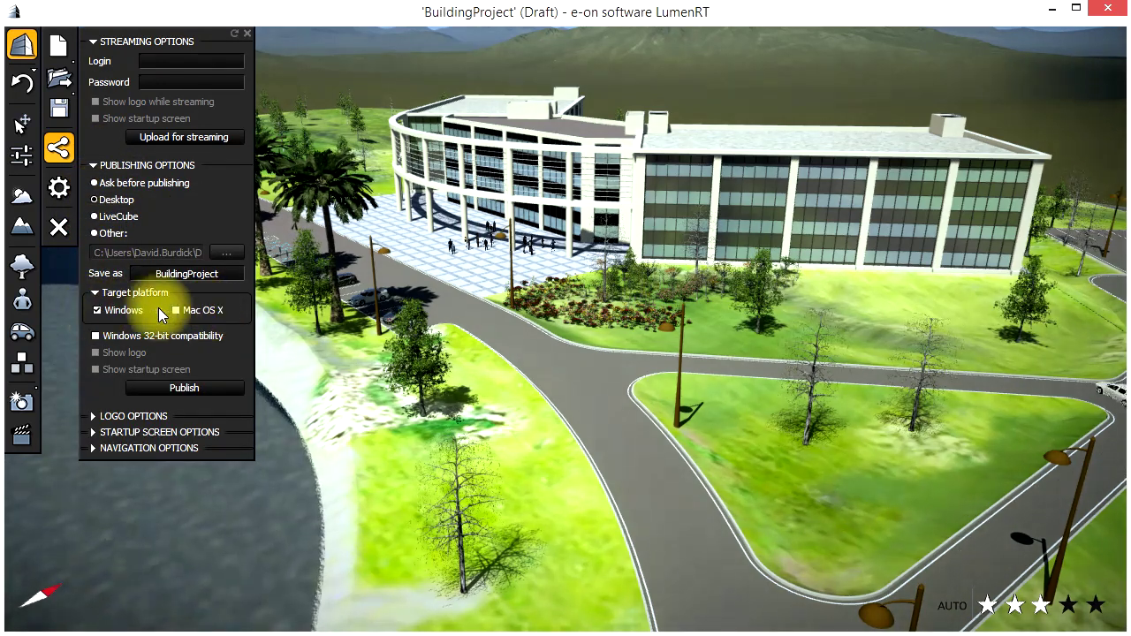
click(178, 386)
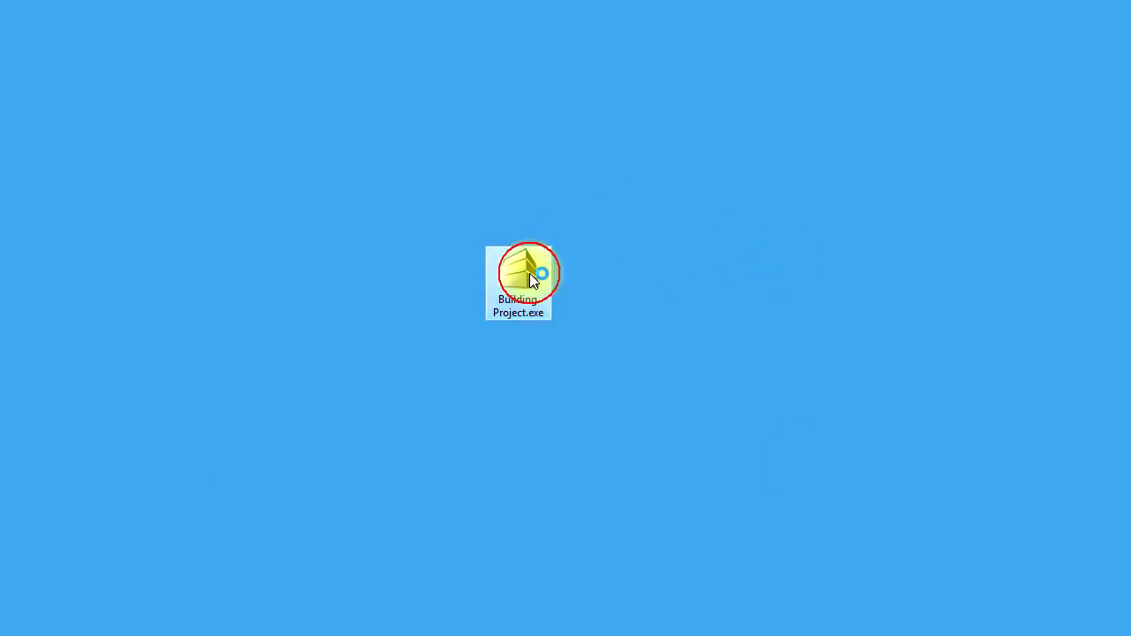